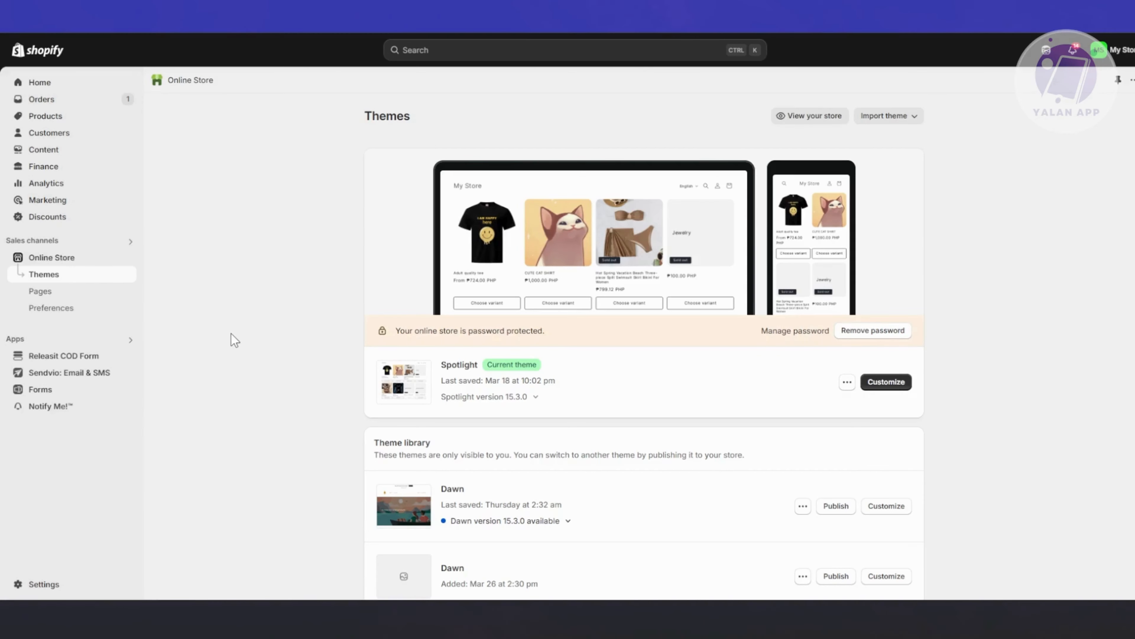
# Open the Shopify Theme Store from the popular free themes area of the Themes page.
pyautogui.scroll(-5, 254, 355)
pyautogui.scroll(5, 253, 355)
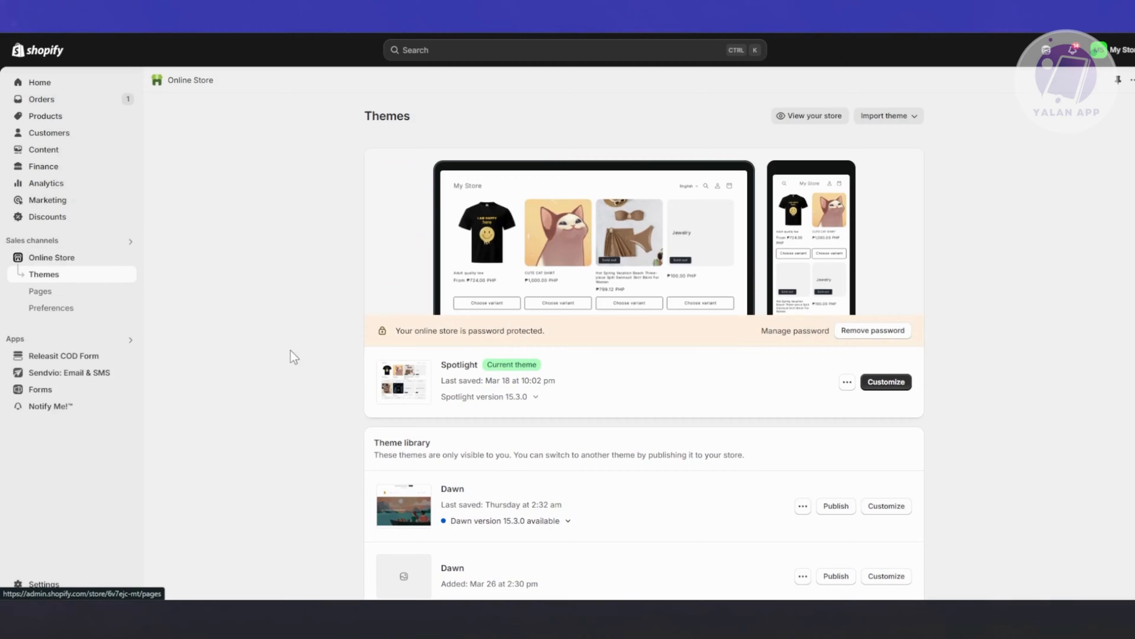
pyautogui.scroll(-7, 292, 355)
pyautogui.scroll(-6, 291, 351)
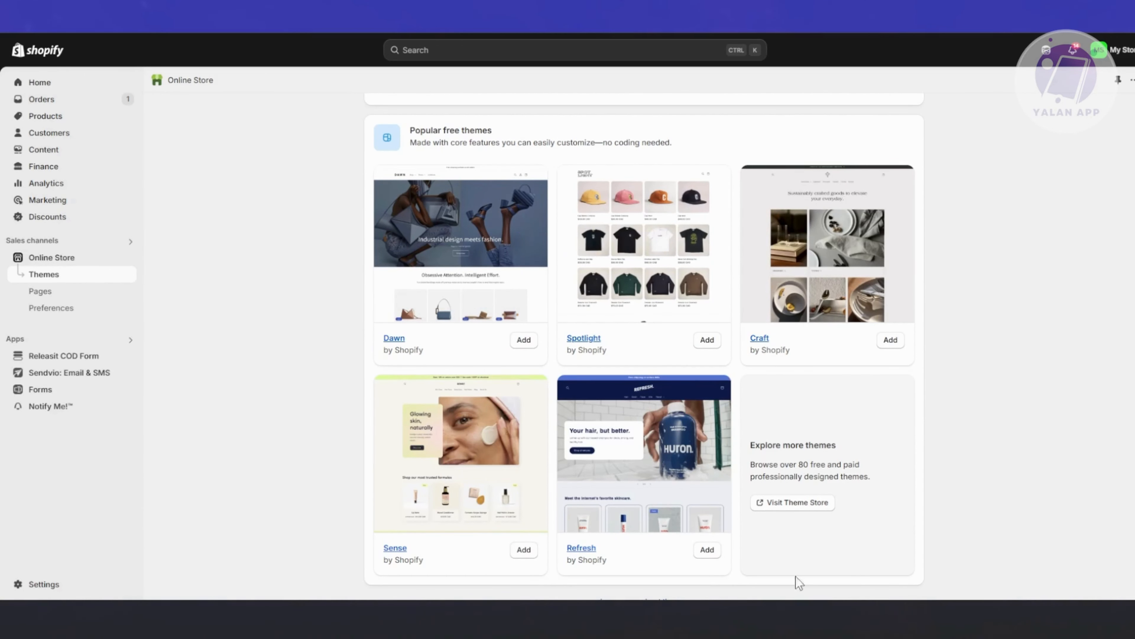
pyautogui.click(805, 503)
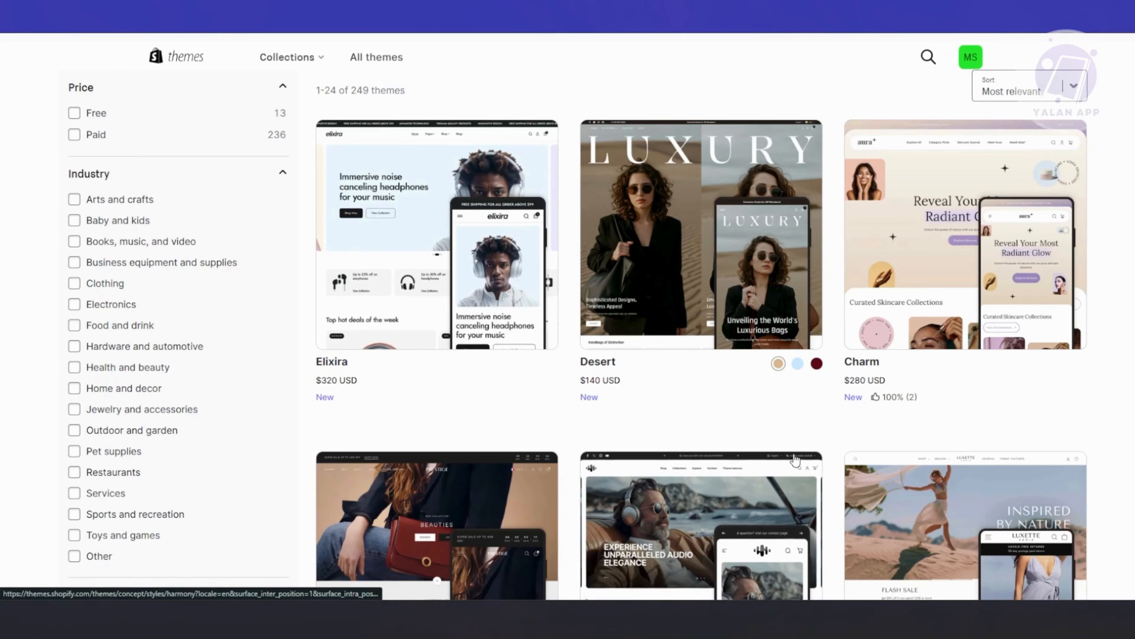
# Filter the theme catalogue by the Free price option and browse through the matching theme designs.
pyautogui.scroll(-10, 635, 425)
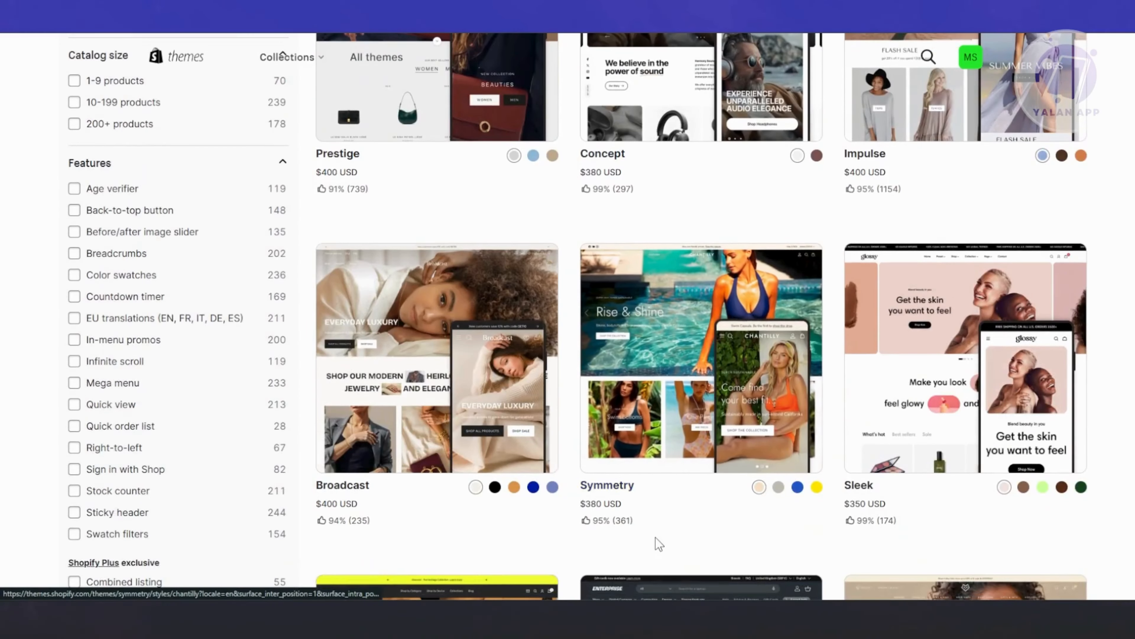
pyautogui.scroll(10, 654, 536)
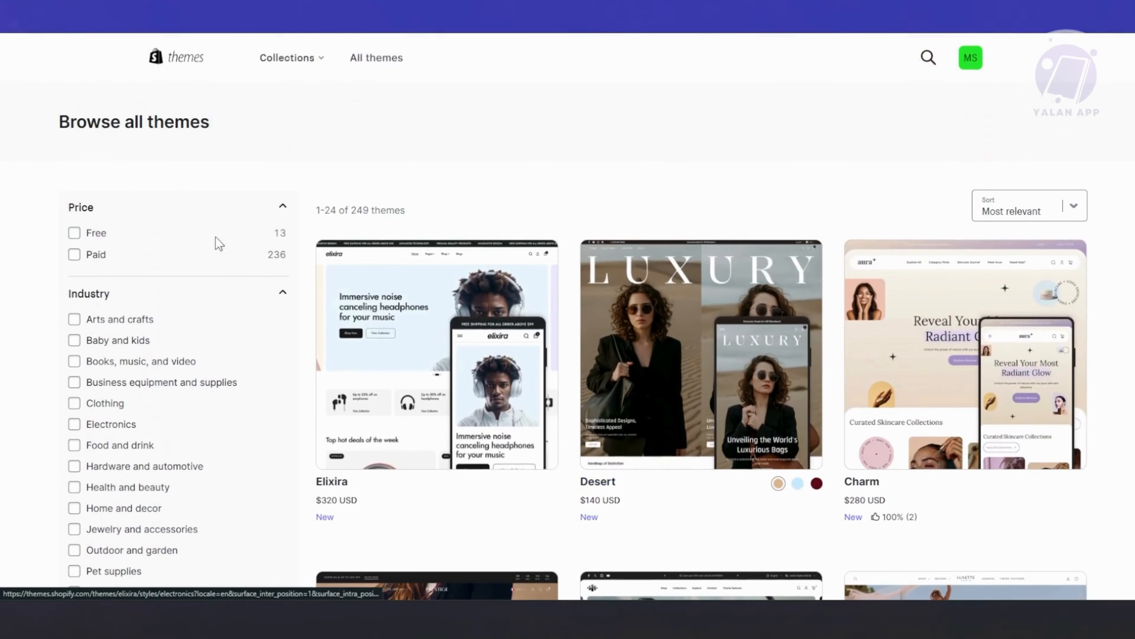
pyautogui.click(72, 236)
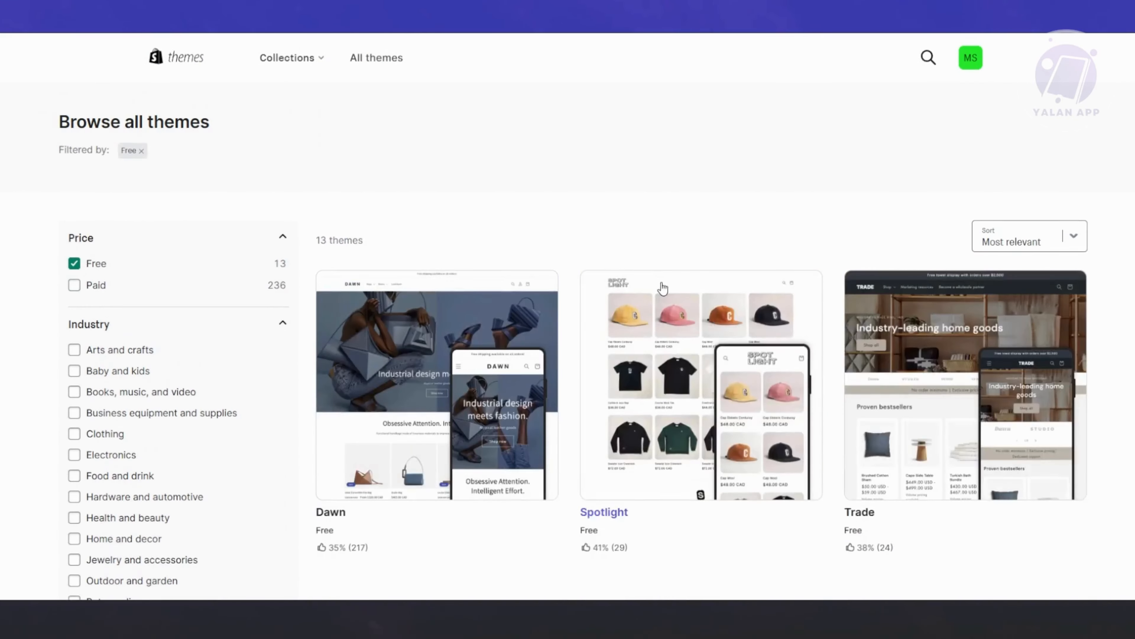
pyautogui.scroll(-14, 661, 286)
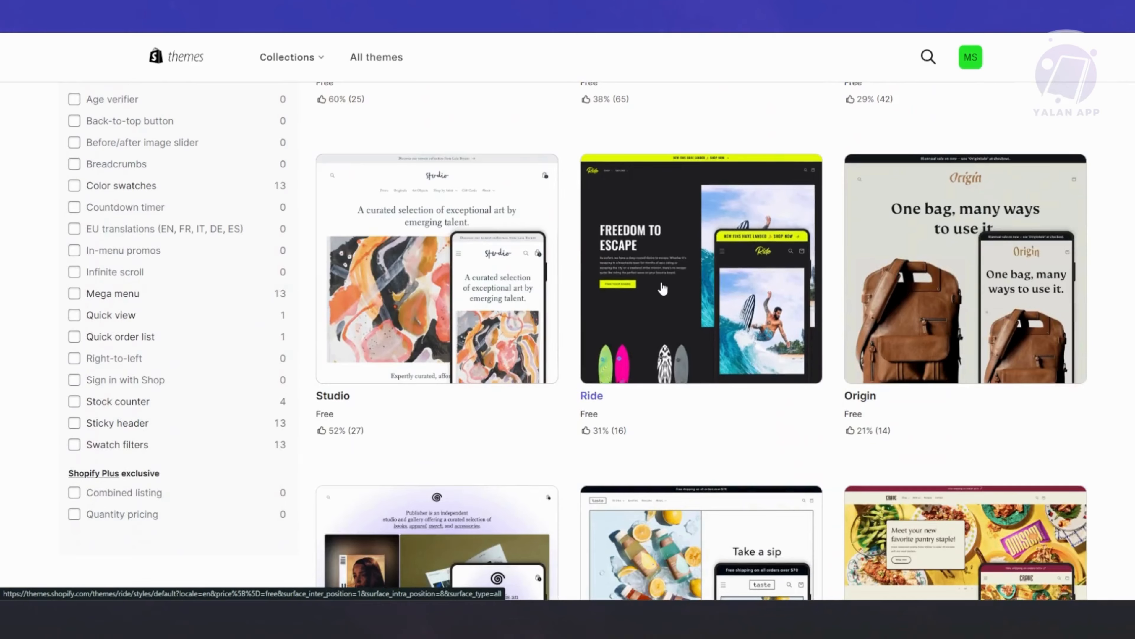
pyautogui.scroll(-5, 661, 287)
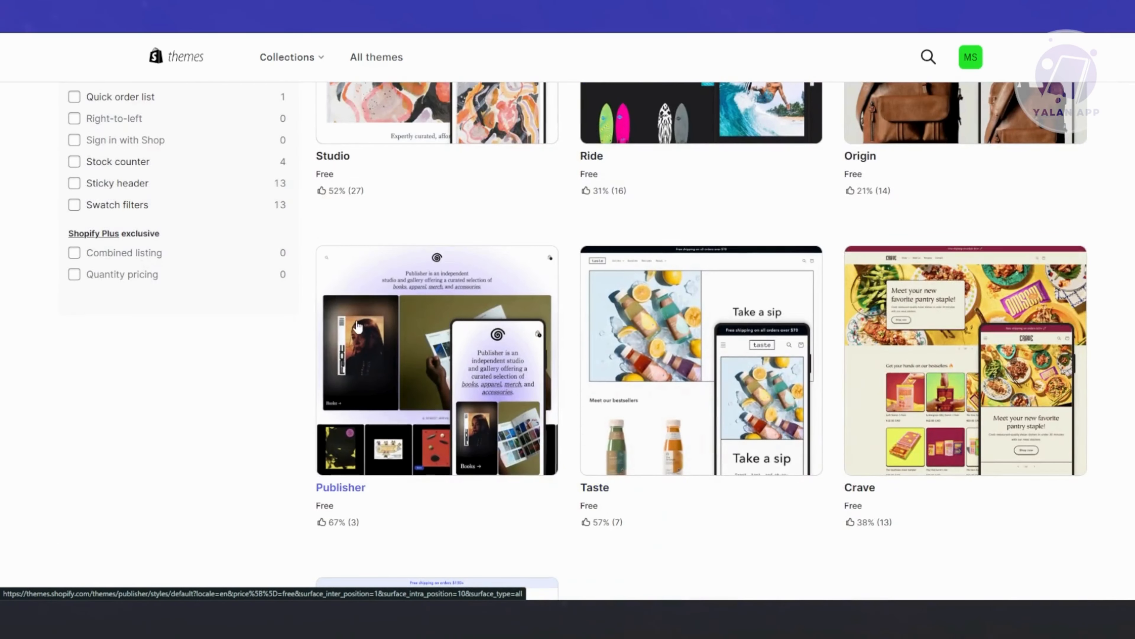
pyautogui.scroll(-6, 743, 520)
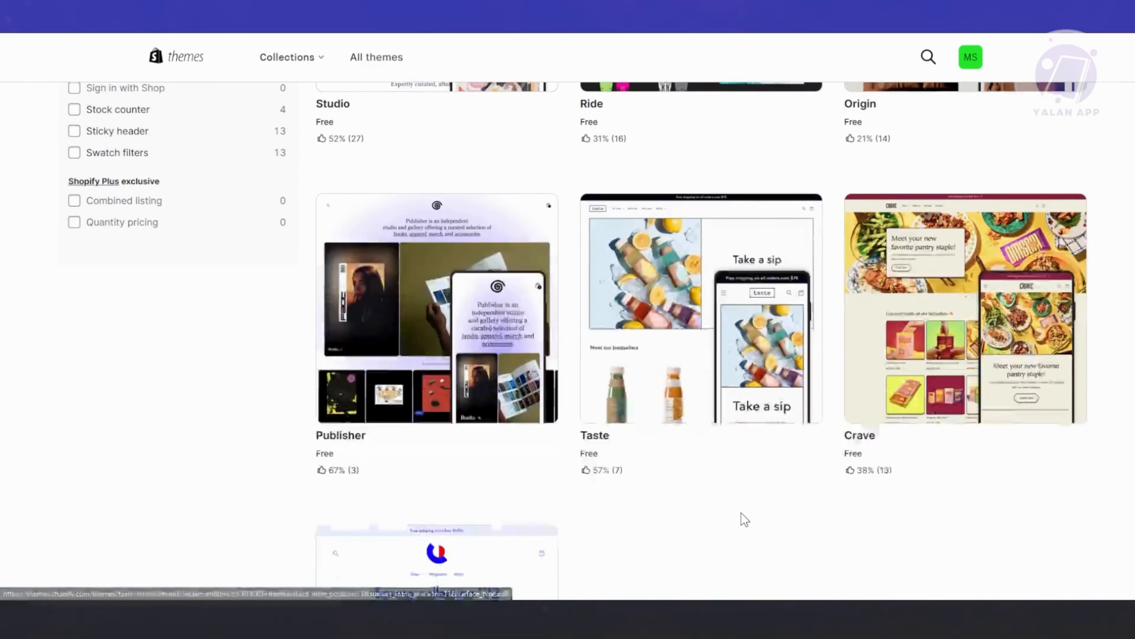
pyautogui.scroll(12, 670, 488)
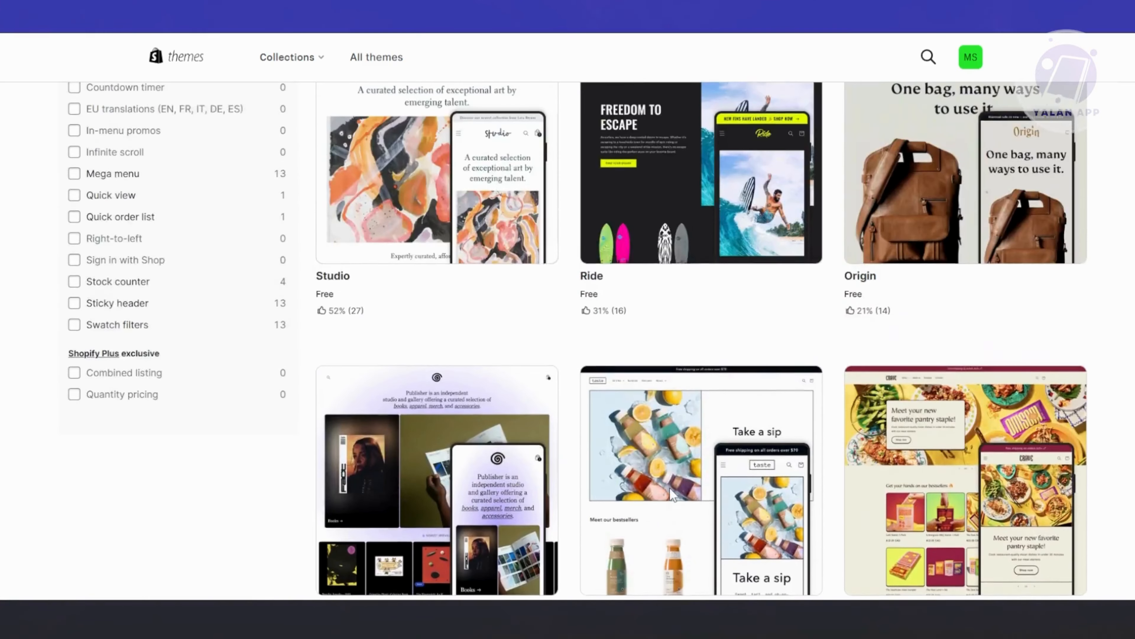
pyautogui.scroll(9, 670, 487)
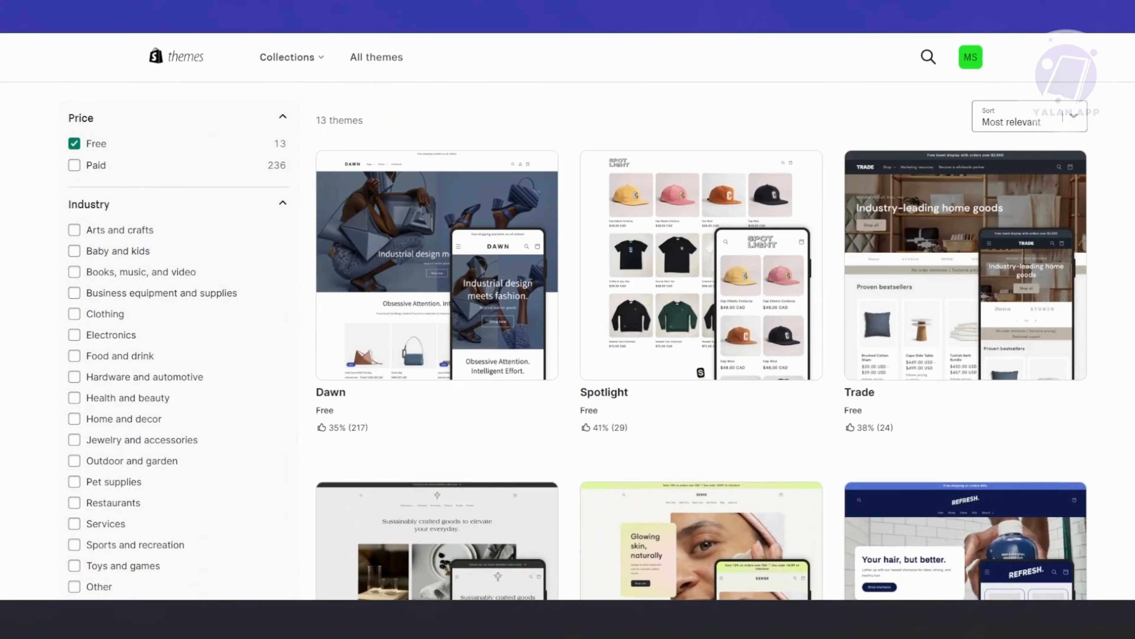
pyautogui.scroll(3, 667, 388)
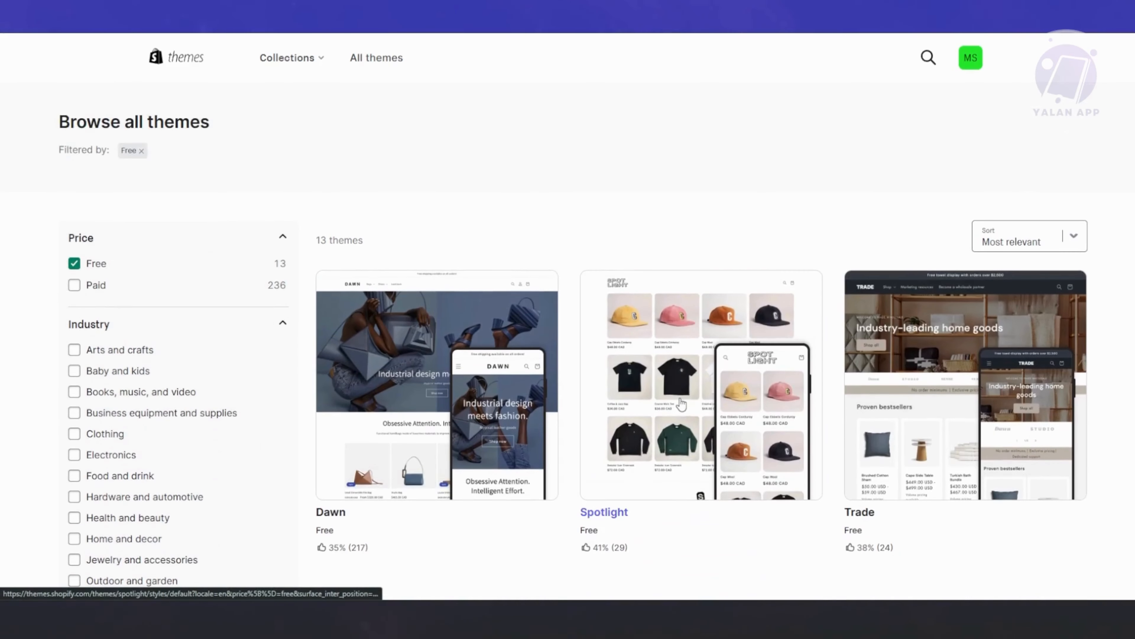
# Return to the store's Themes page and add the popular free theme Spotlight to the theme library.
pyautogui.scroll(-3, 679, 424)
pyautogui.scroll(-1, 679, 424)
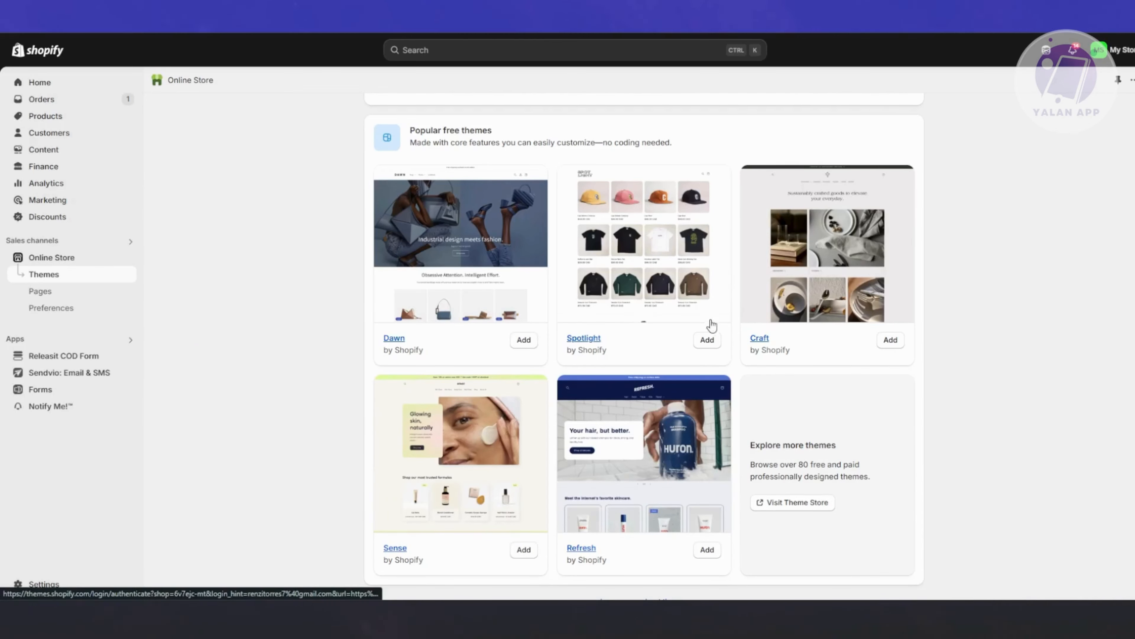
pyautogui.click(707, 340)
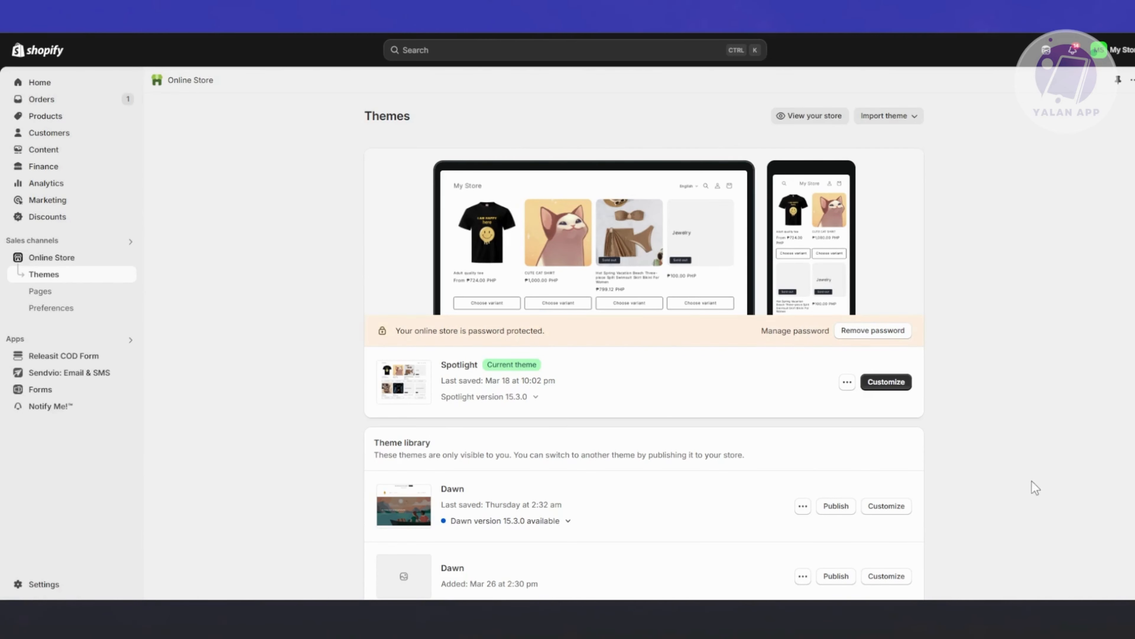
# Open the current Spotlight theme for customization and review the home page preview down to the footer.
pyautogui.click(896, 387)
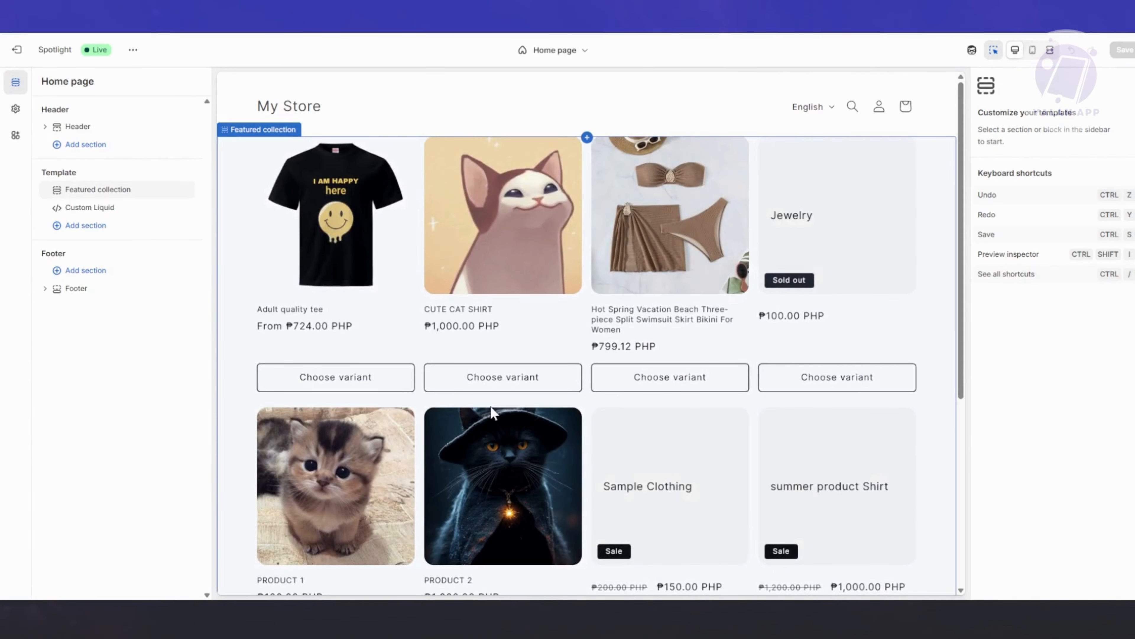
pyautogui.scroll(-5, 488, 385)
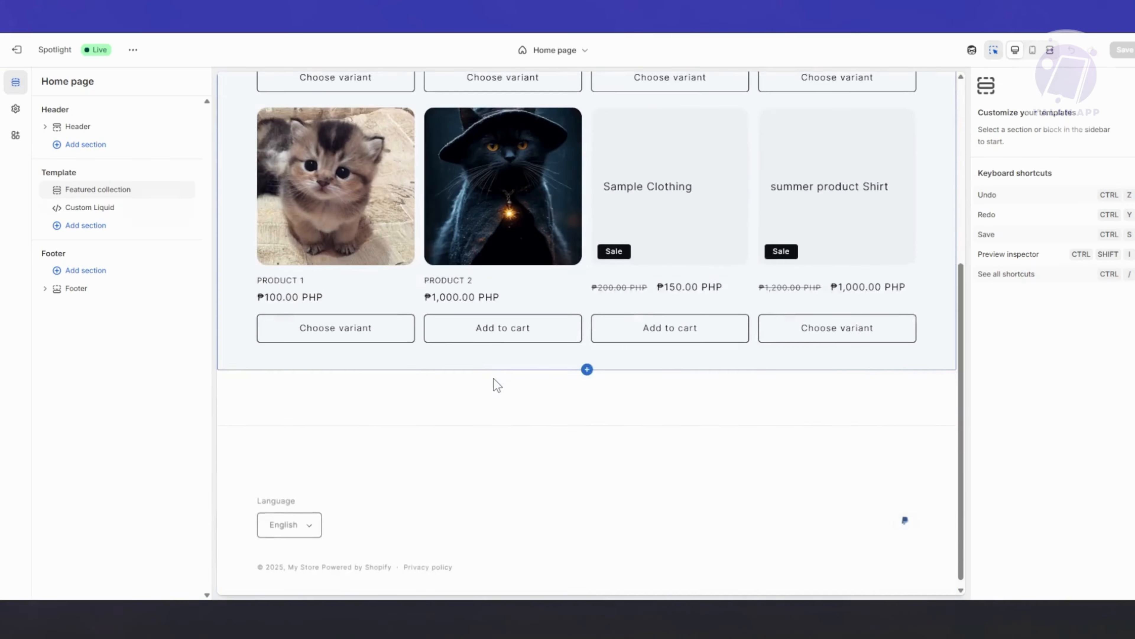
pyautogui.scroll(5, 496, 384)
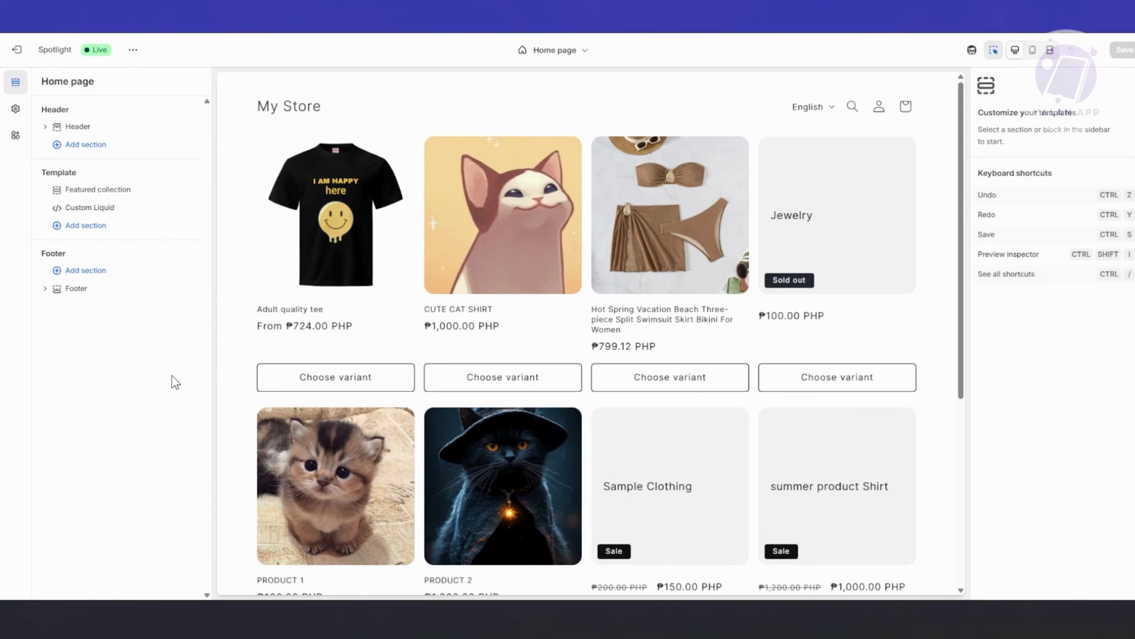
pyautogui.scroll(-5, 626, 466)
pyautogui.scroll(-1, 627, 477)
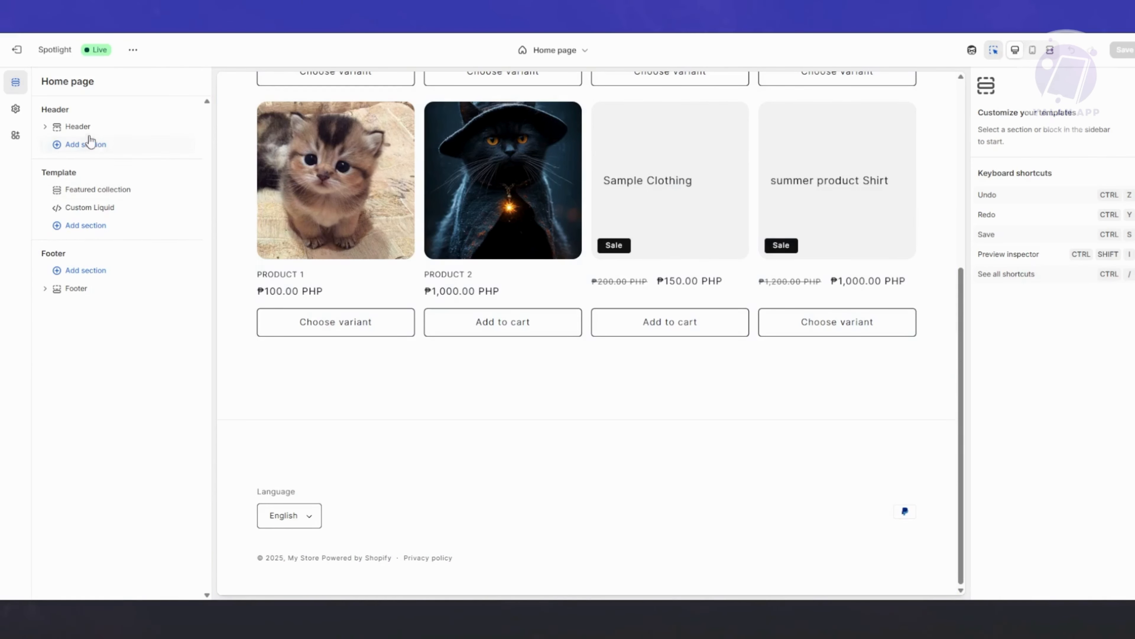
# Add a Featured product section to the home page template below Custom Liquid and check it in the preview.
pyautogui.click(80, 226)
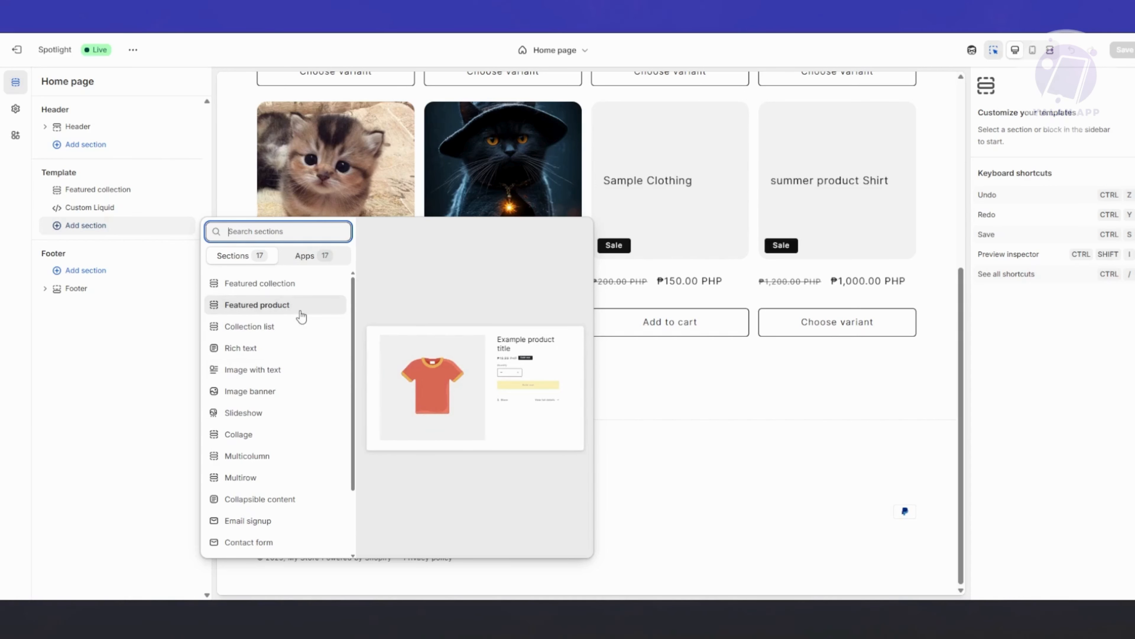
pyautogui.click(301, 315)
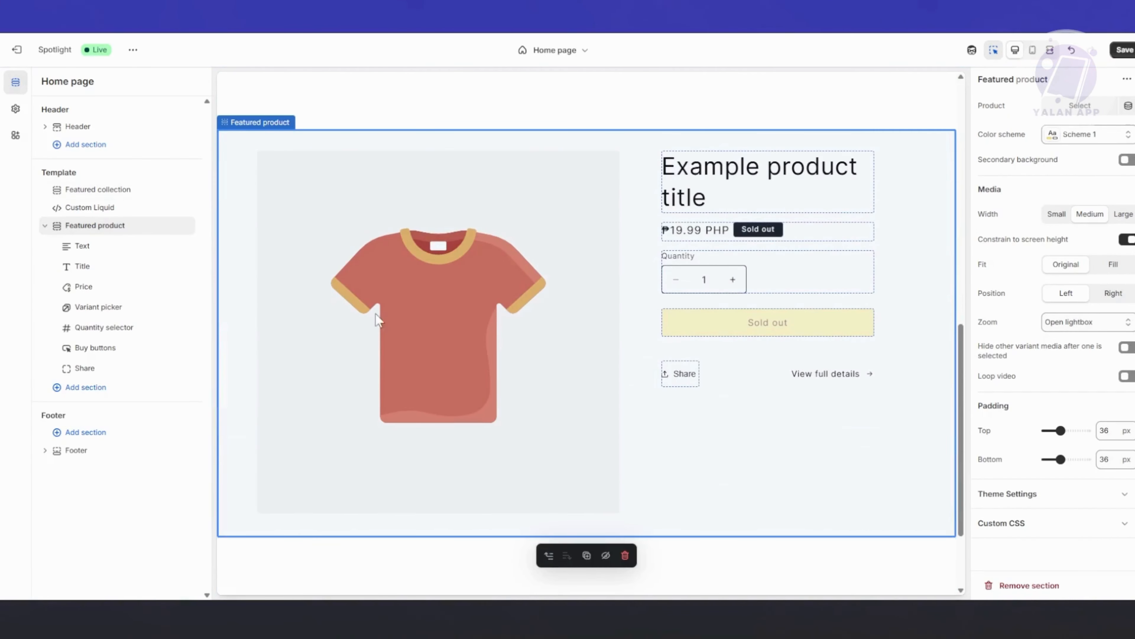
pyautogui.scroll(8, 324, 296)
pyautogui.scroll(-7, 364, 474)
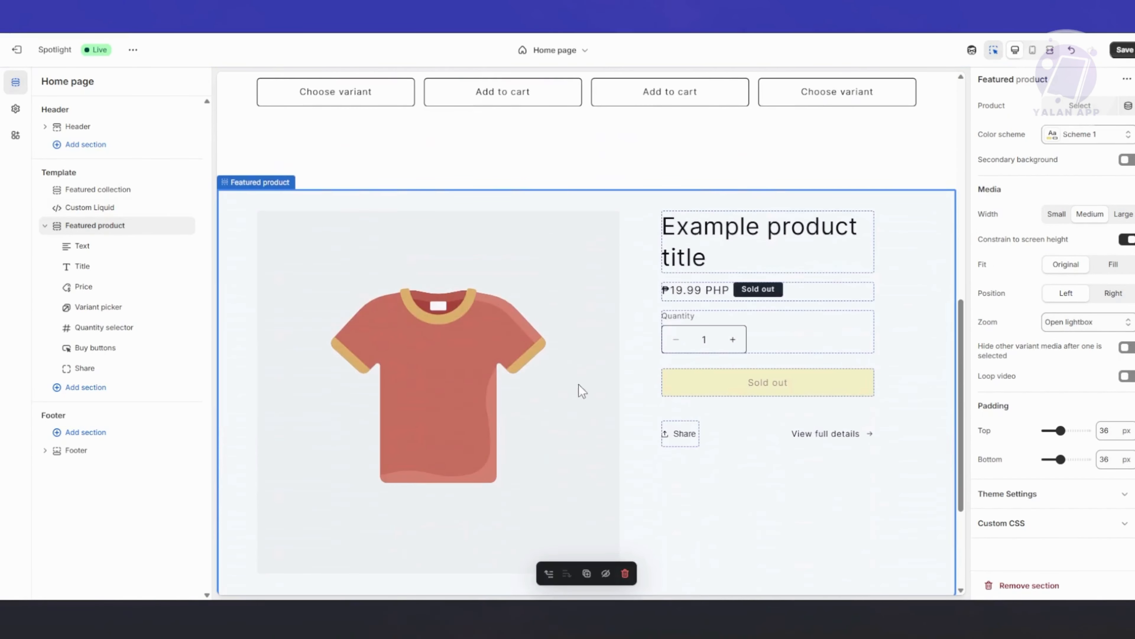
pyautogui.scroll(-4, 535, 298)
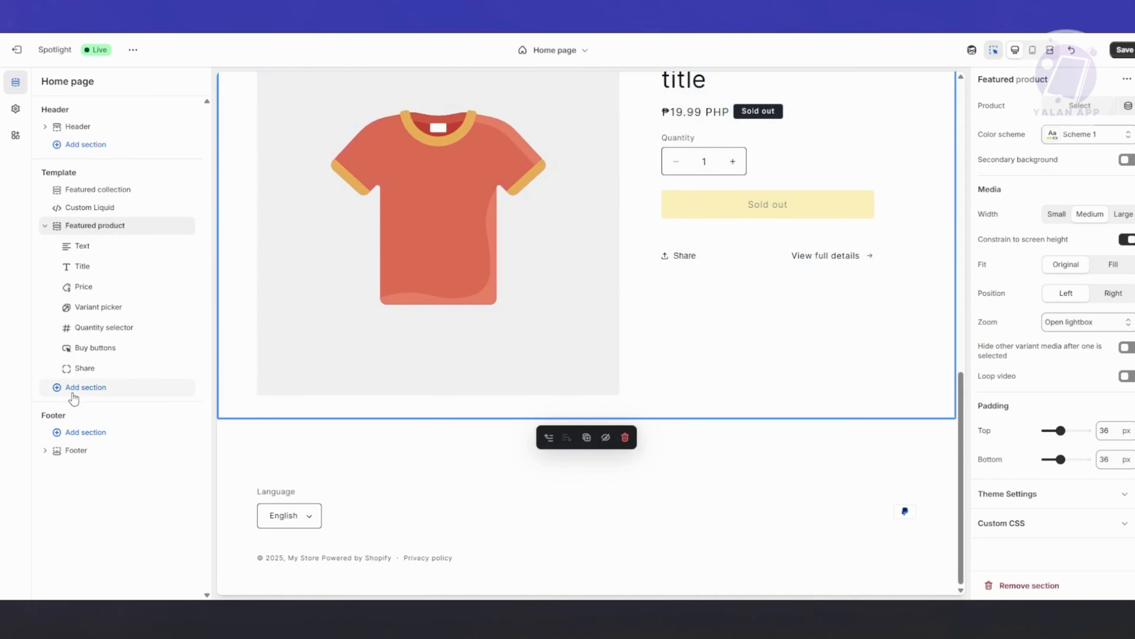
# Add a Featured collection section below the Featured product section and check the page layout.
pyautogui.click(75, 388)
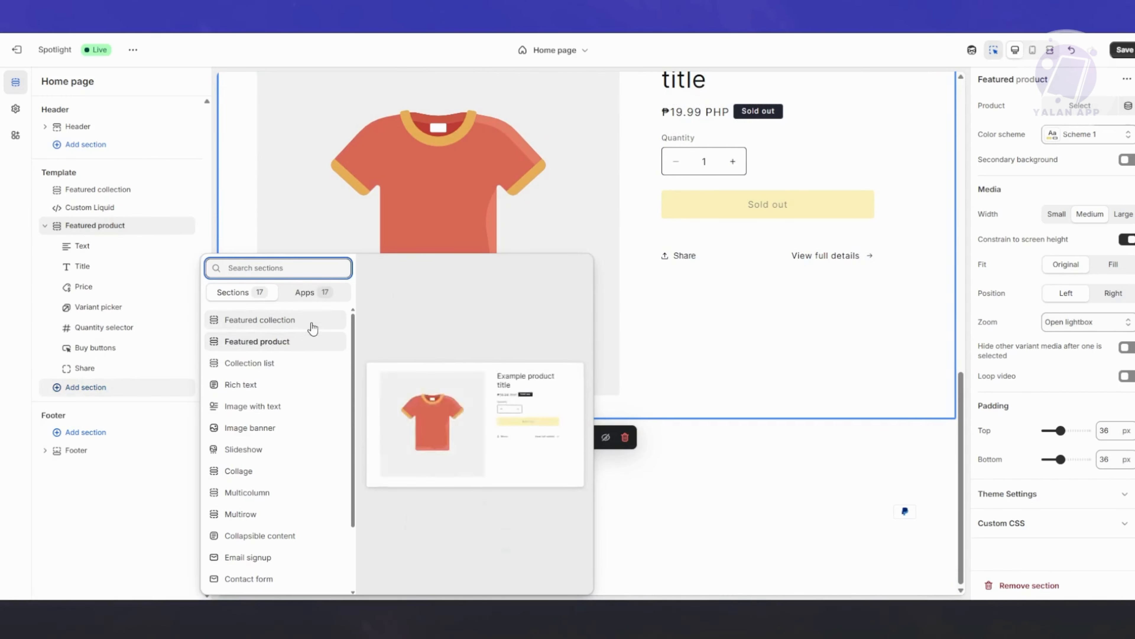
pyautogui.click(309, 320)
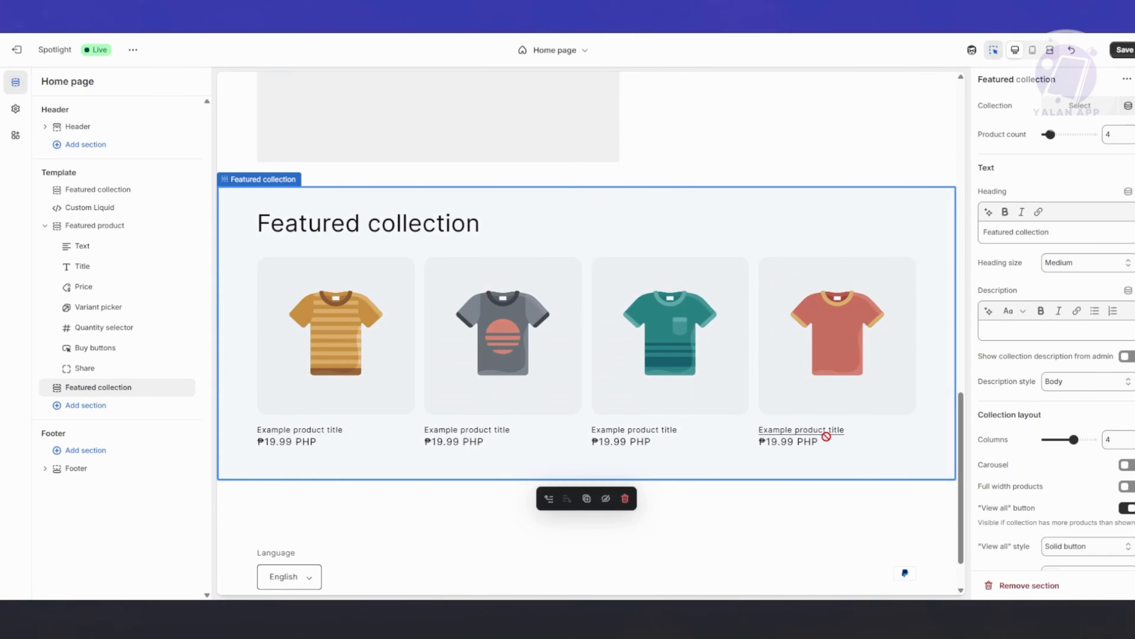
pyautogui.scroll(10, 908, 371)
pyautogui.scroll(5, 889, 400)
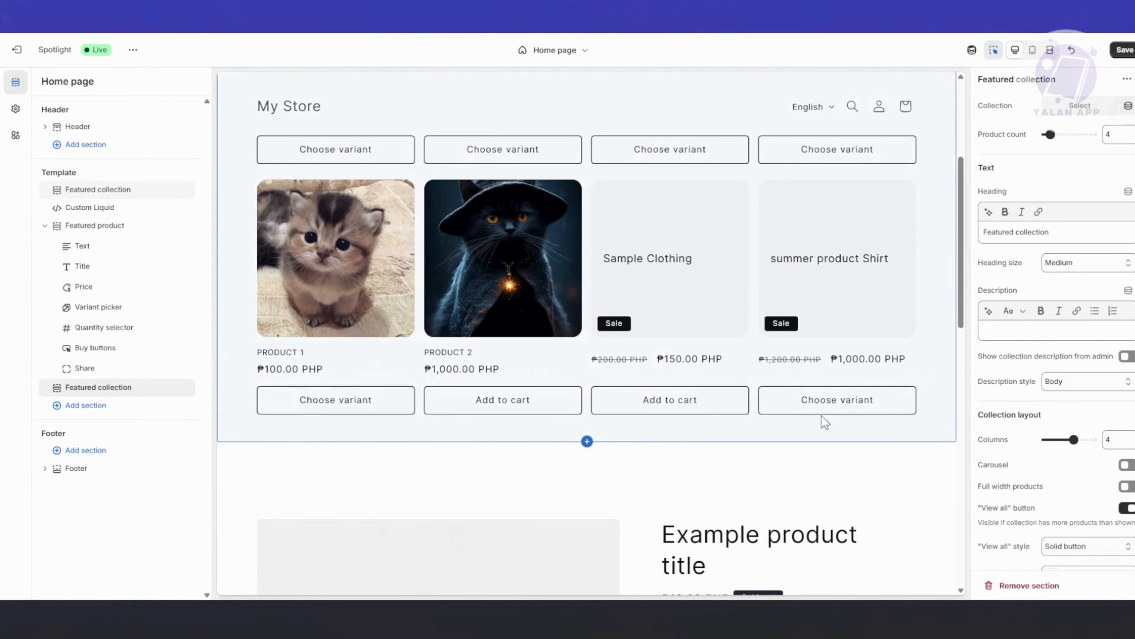
pyautogui.scroll(-7, 416, 463)
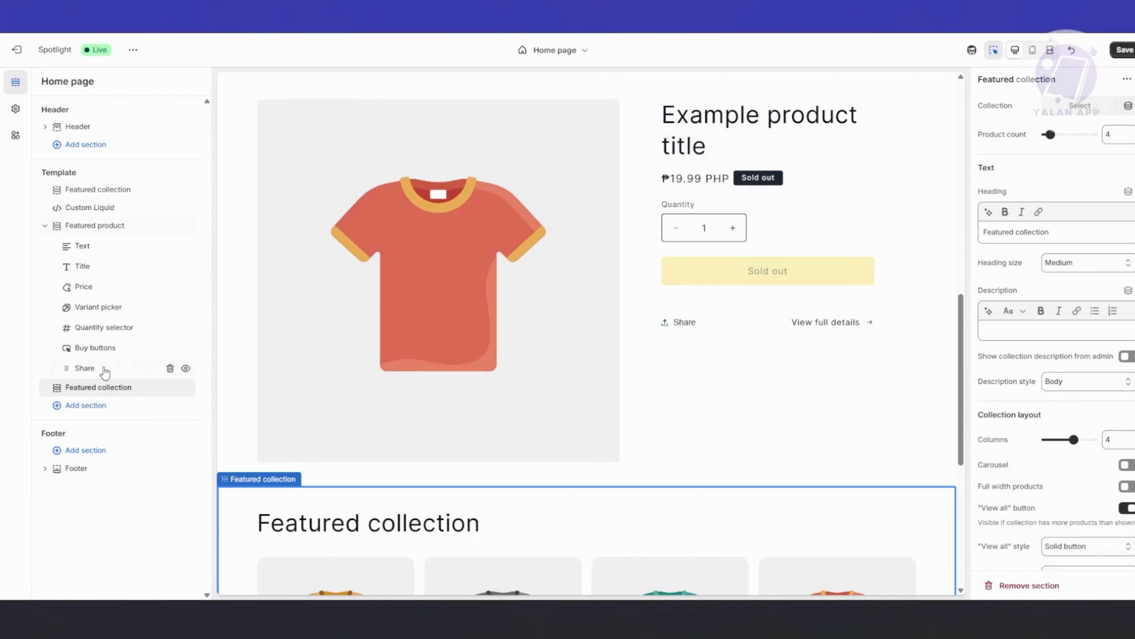
# Add an Image with text section to the template, move it directly above Featured product, and review its settings.
pyautogui.click(80, 405)
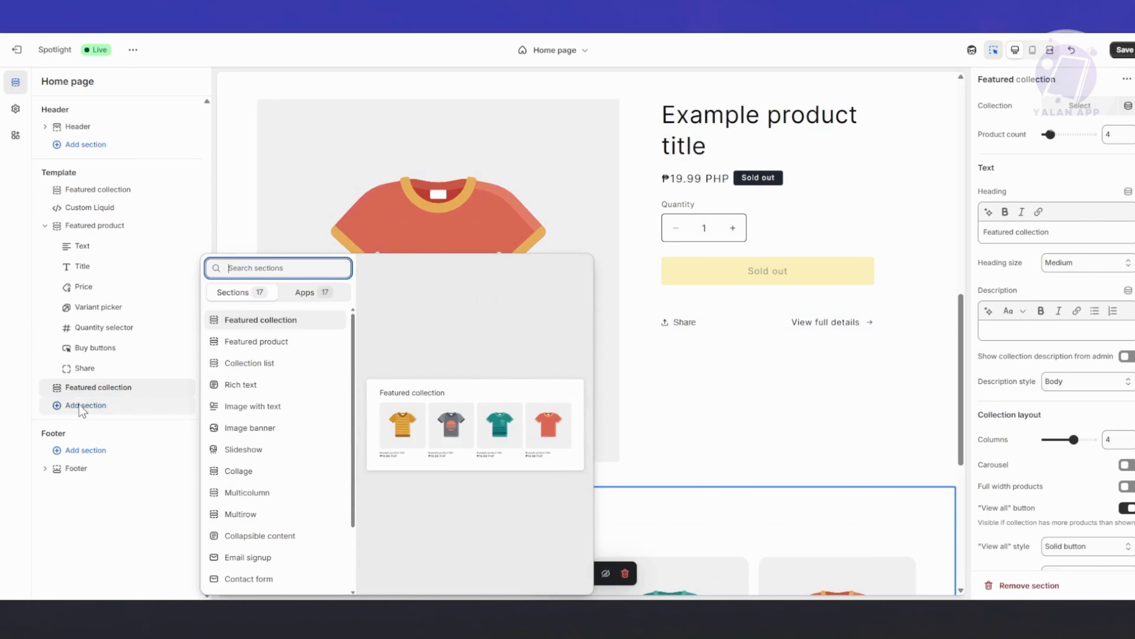
pyautogui.click(264, 417)
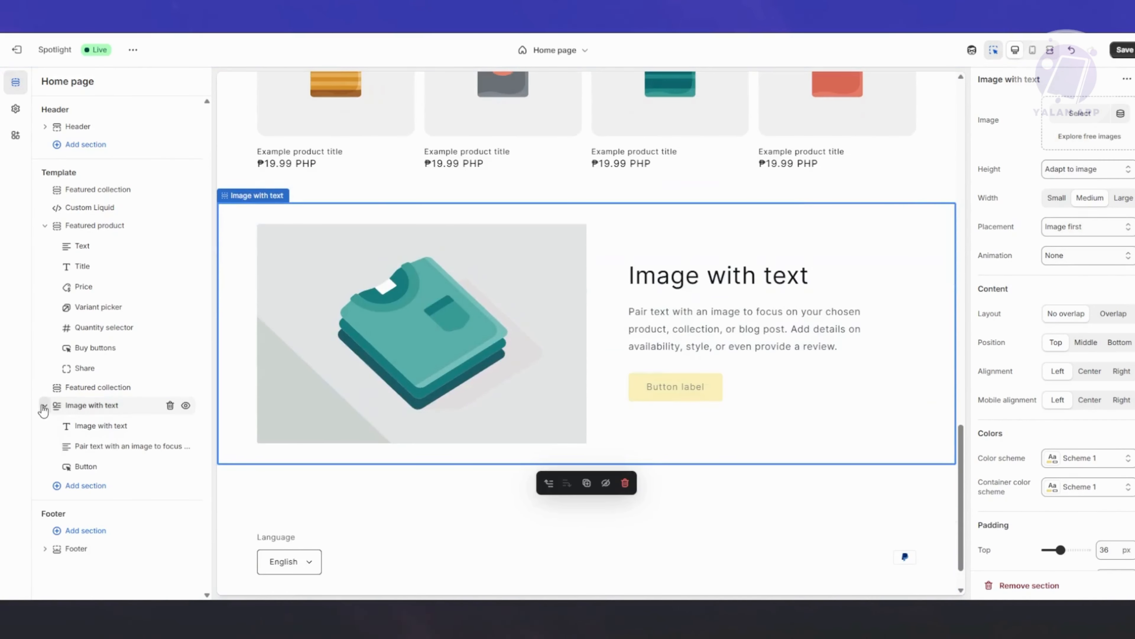
pyautogui.click(44, 406)
pyautogui.moveTo(81, 412)
pyautogui.mouseDown()
pyautogui.moveTo(84, 383)
pyautogui.moveTo(82, 430)
pyautogui.moveTo(77, 399)
pyautogui.moveTo(76, 417)
pyautogui.mouseUp()
pyautogui.moveTo(83, 395); pyautogui.dragTo(85, 237)
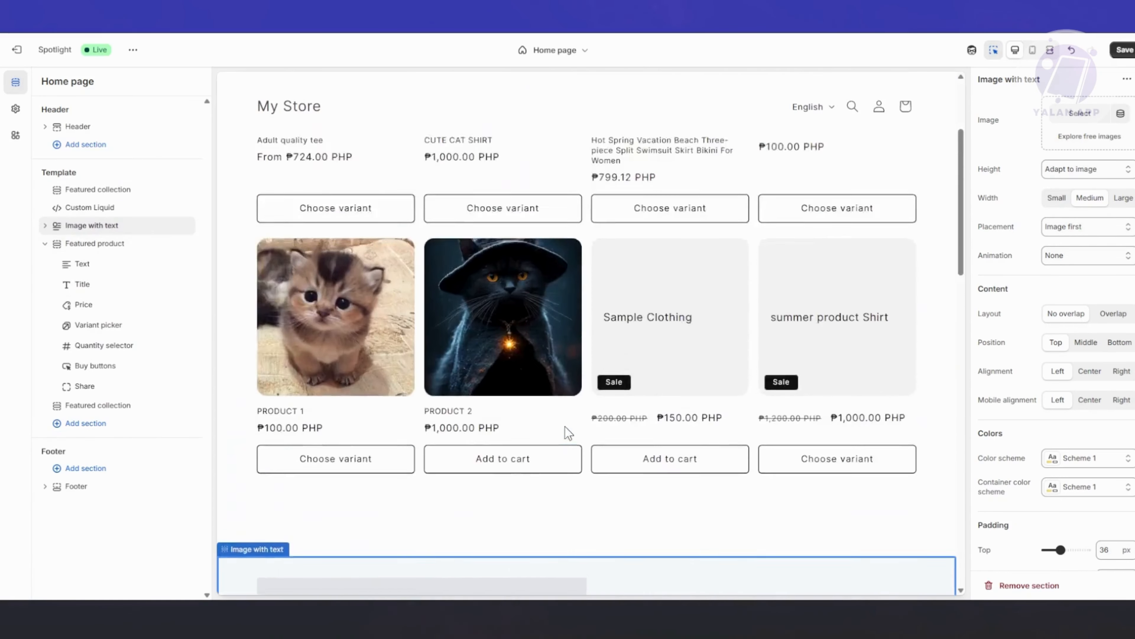
pyautogui.scroll(-15, 550, 464)
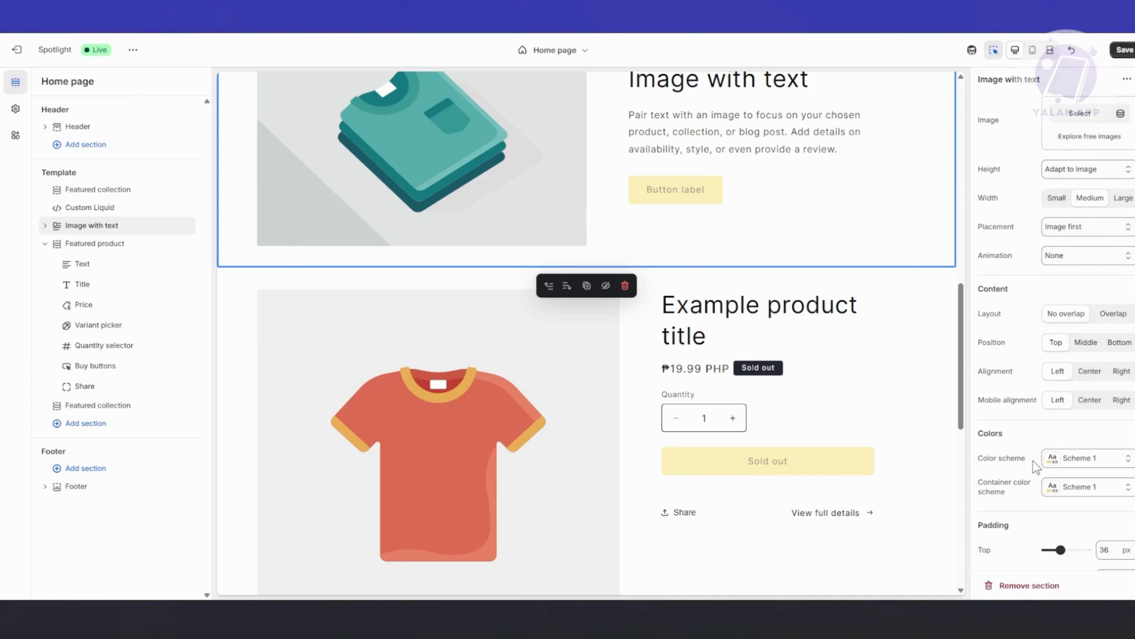
pyautogui.scroll(-2, 992, 494)
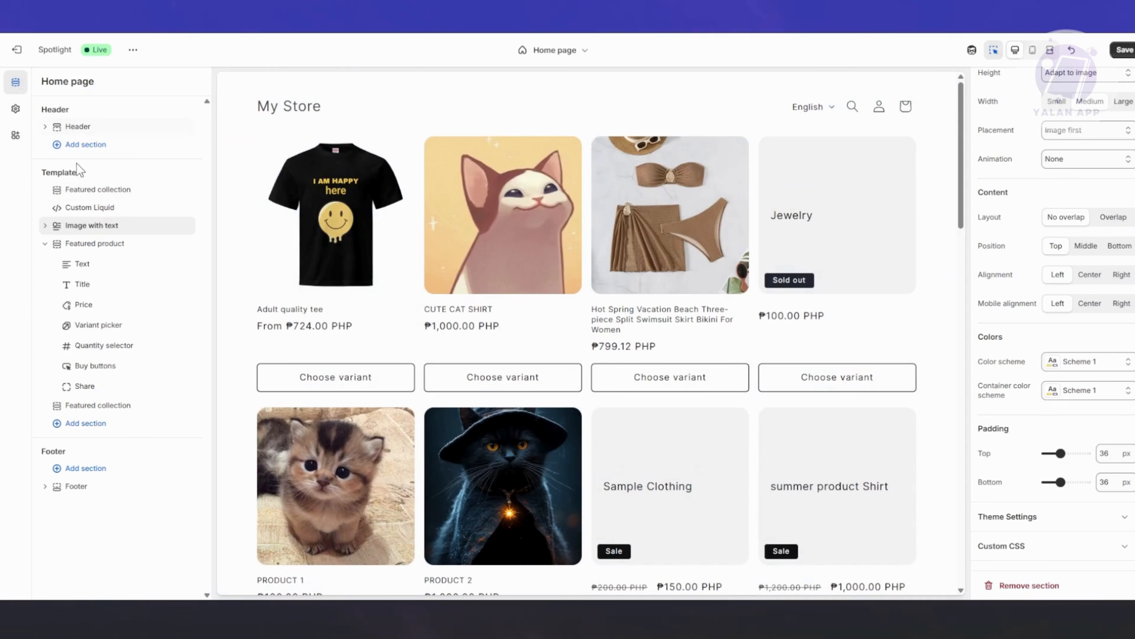
# Open the theme settings and examine the Logo options and the available color schemes.
pyautogui.click(15, 113)
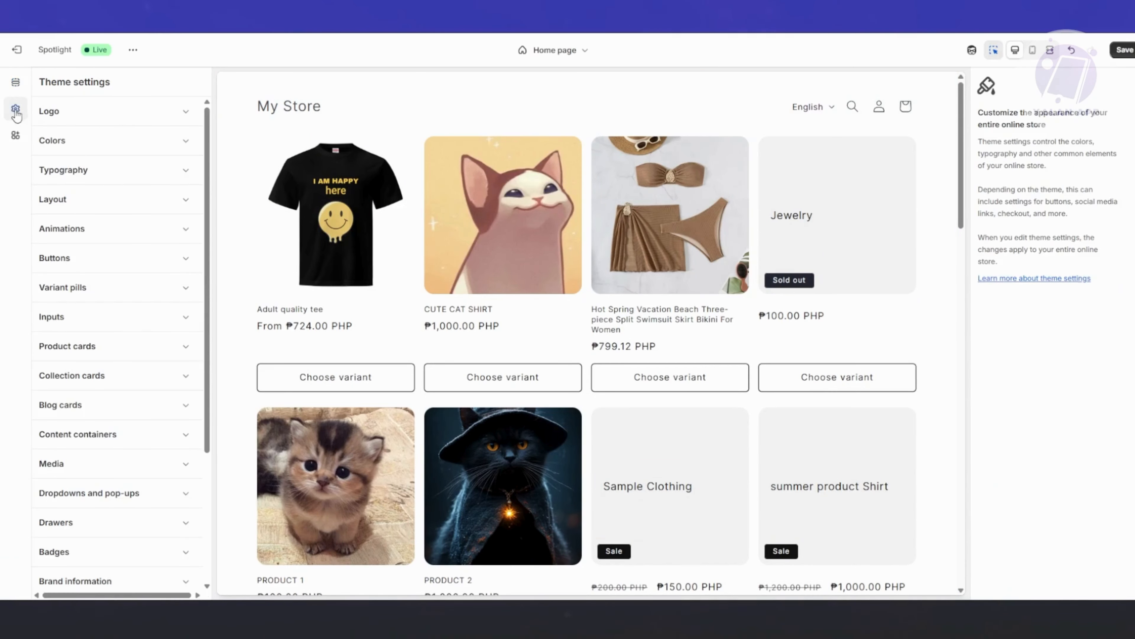
pyautogui.click(65, 125)
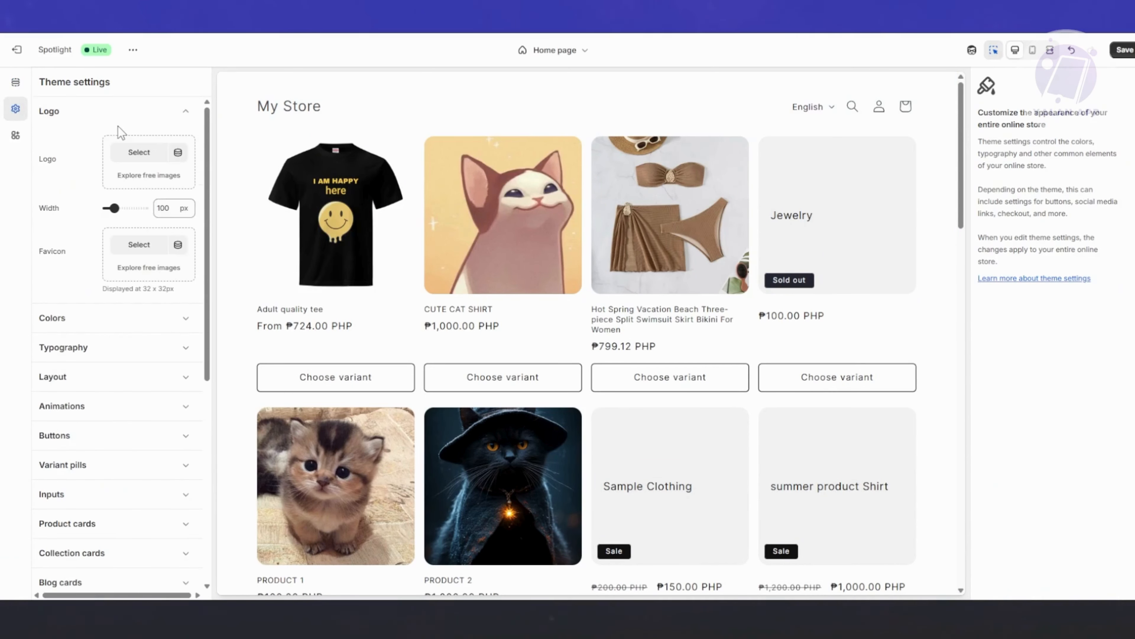
pyautogui.click(172, 124)
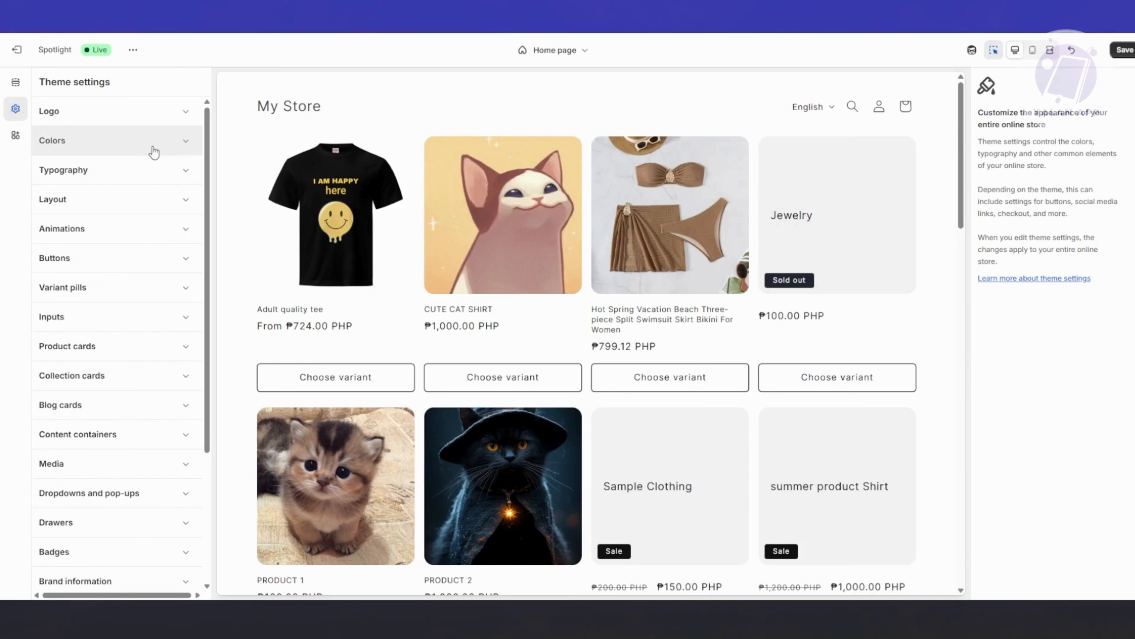
pyautogui.click(147, 148)
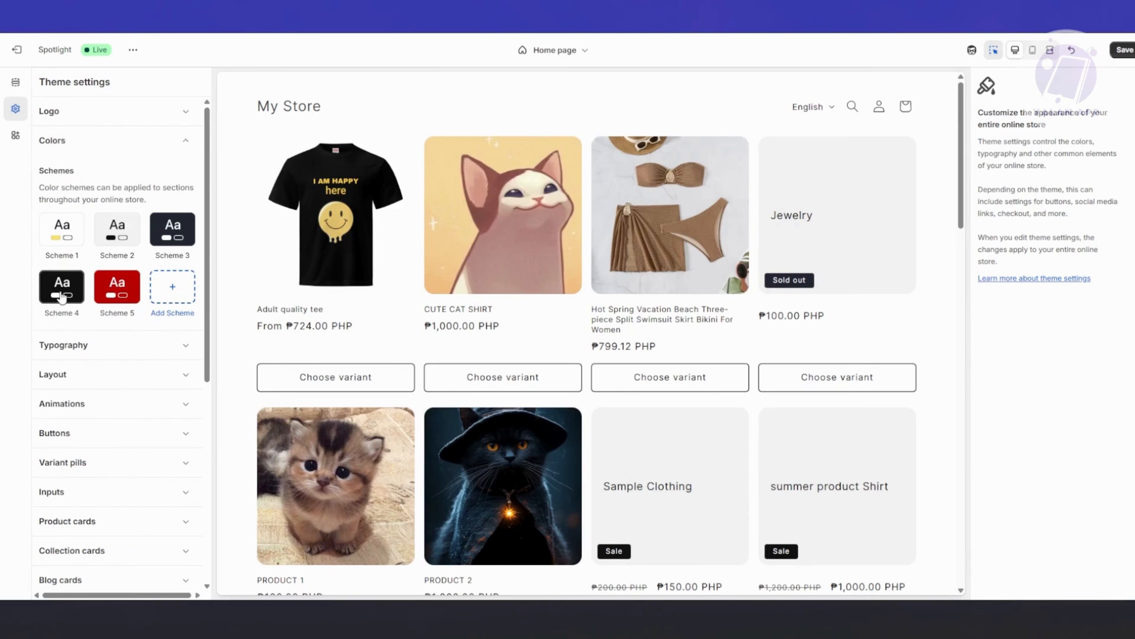
# Review the Scheme 3 color settings alongside the page preview, and check the Typography font and scale options.
pyautogui.click(162, 228)
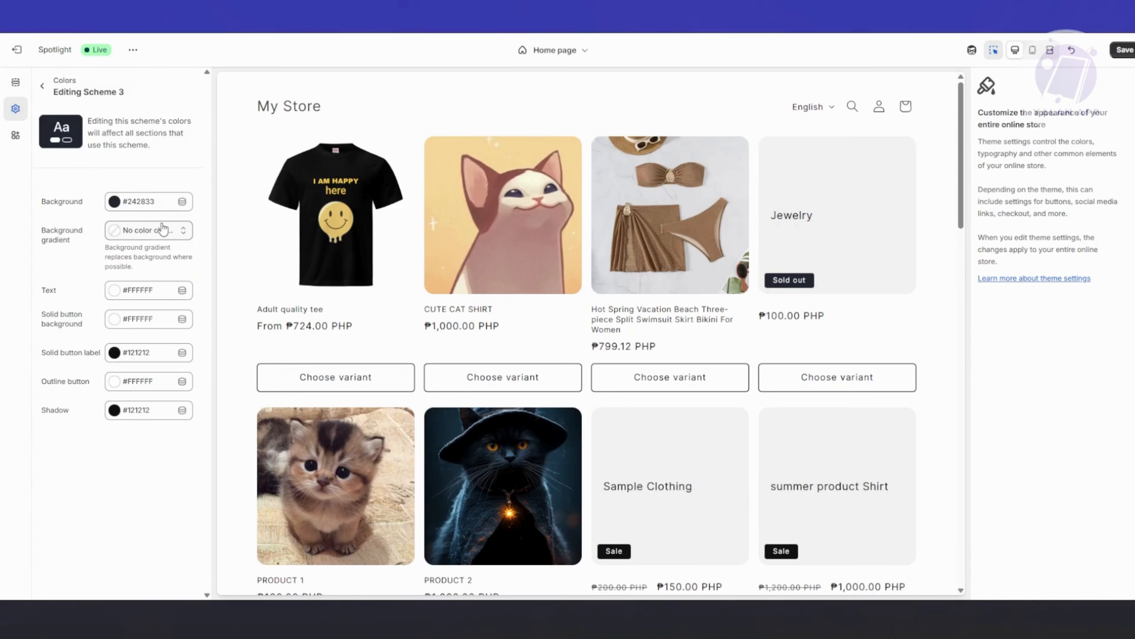
pyautogui.scroll(-8, 365, 336)
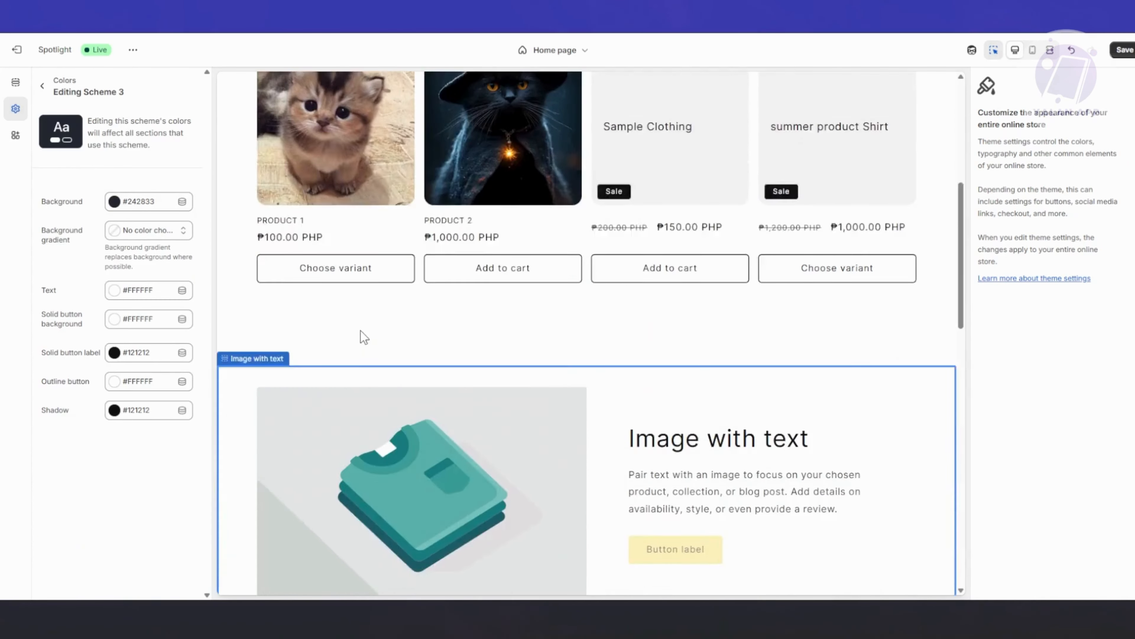
pyautogui.scroll(-9, 363, 335)
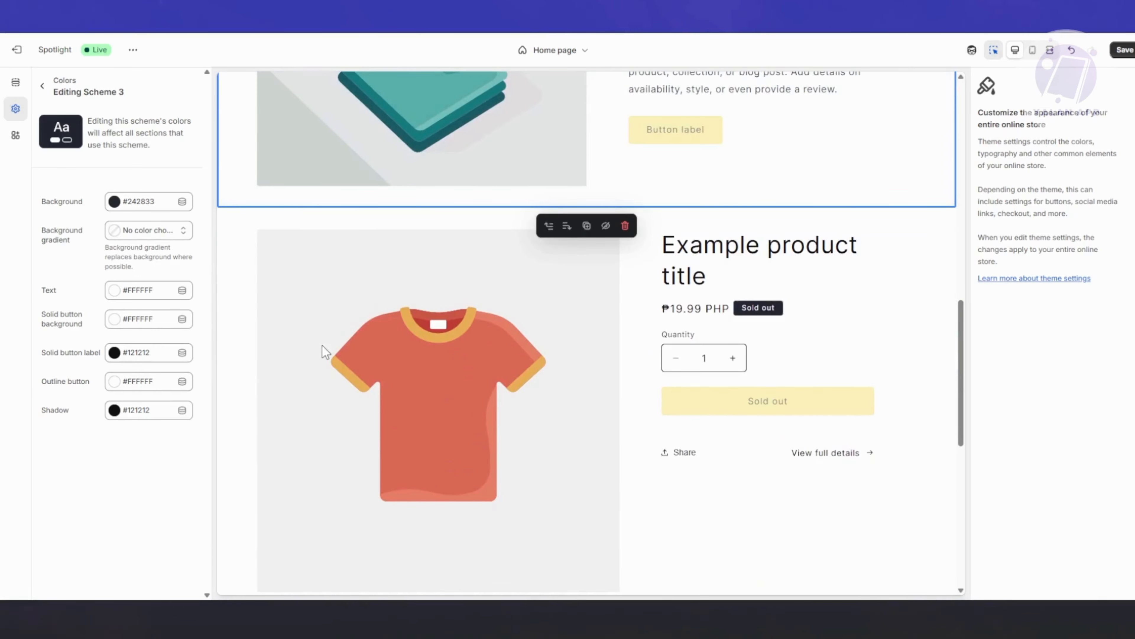
pyautogui.scroll(-2, 223, 444)
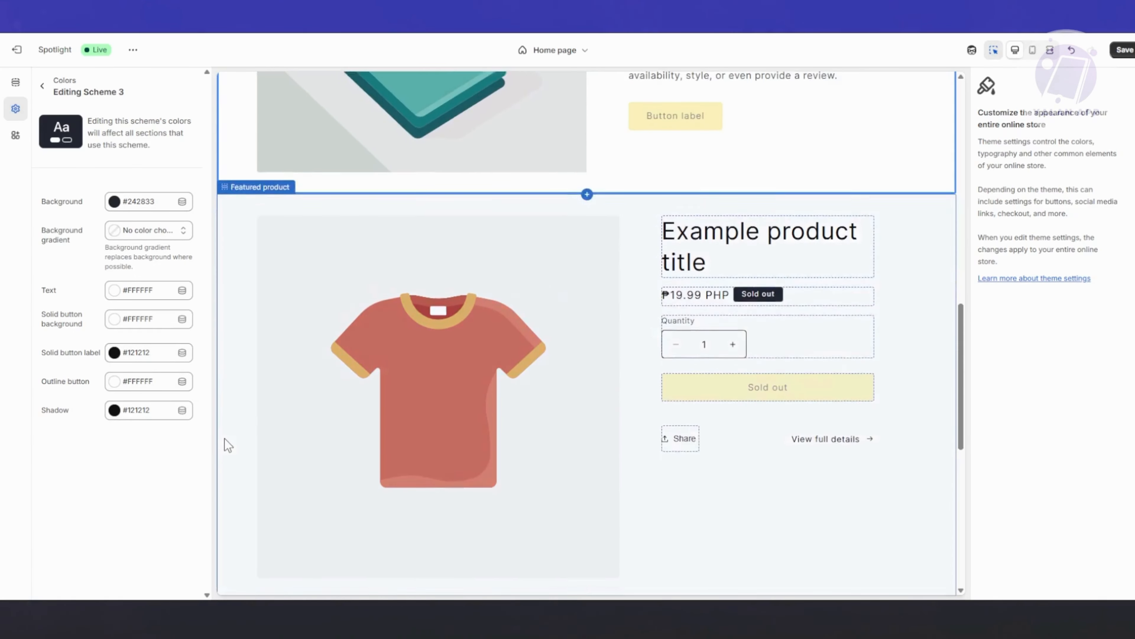
pyautogui.click(42, 86)
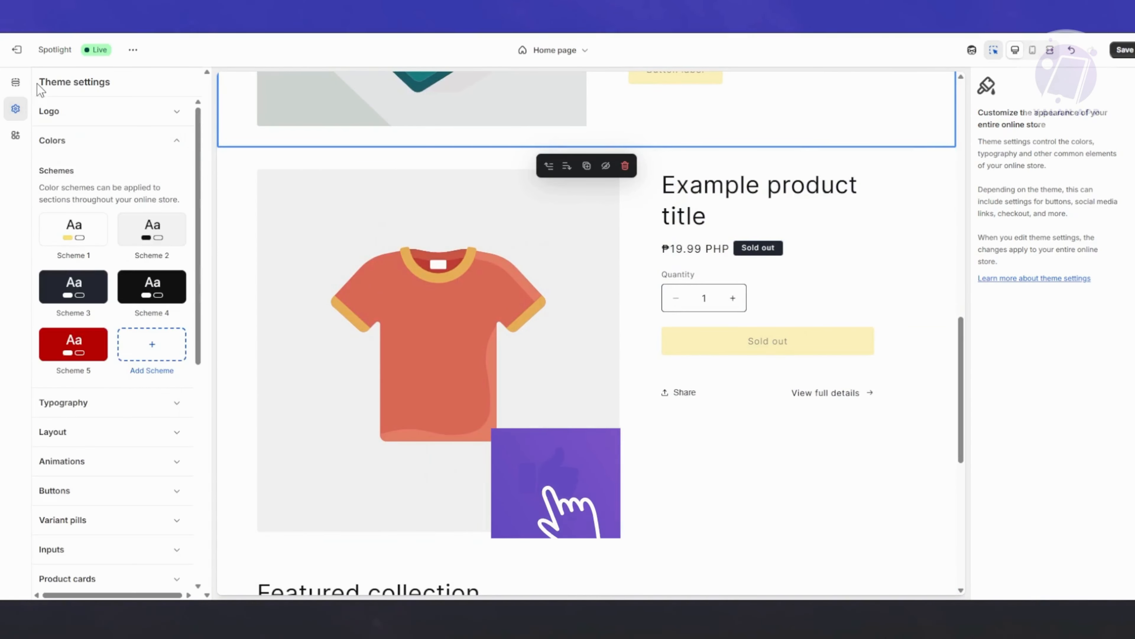
pyautogui.click(88, 401)
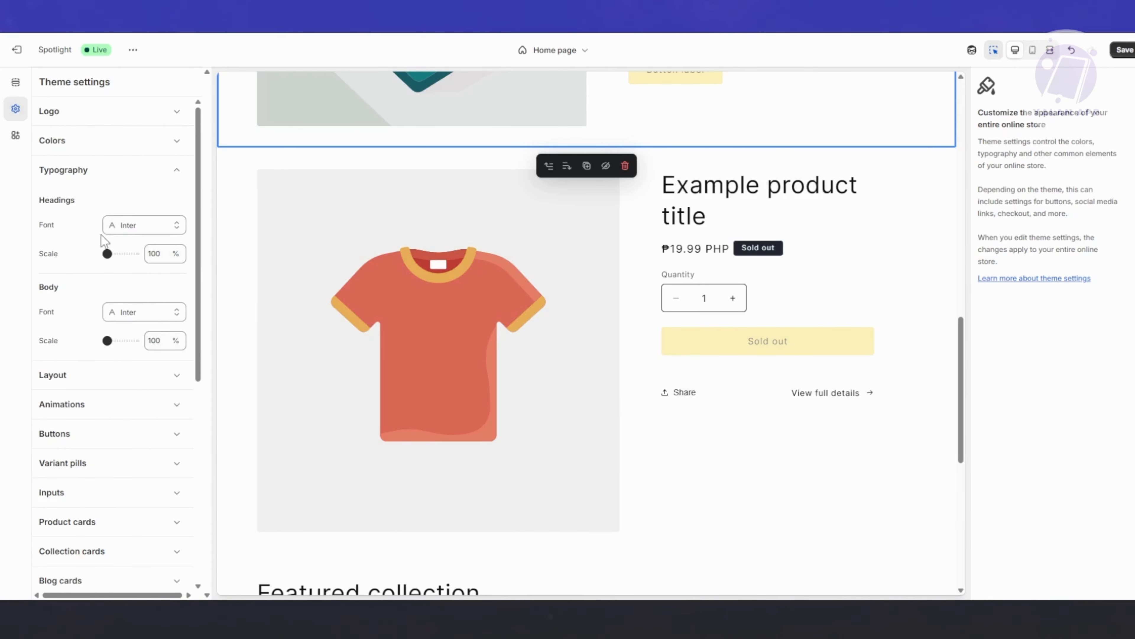
pyautogui.click(131, 176)
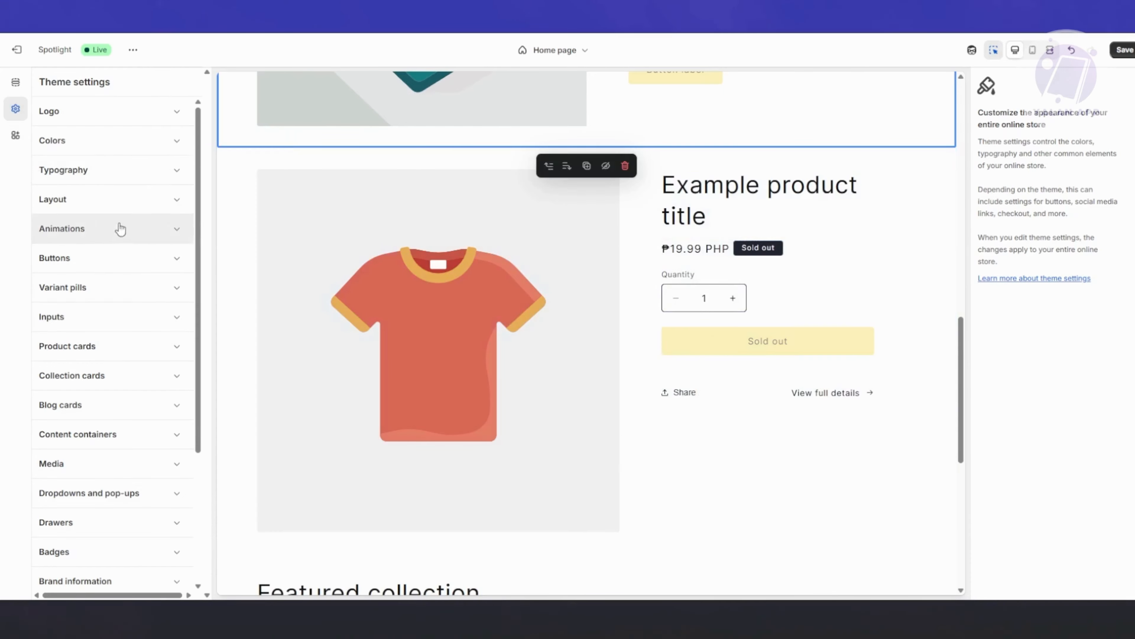
# Look over the home page preview, save the theme changes, and exit the theme editor.
pyautogui.scroll(5, 841, 402)
pyautogui.scroll(-15, 840, 402)
pyautogui.scroll(3, 823, 453)
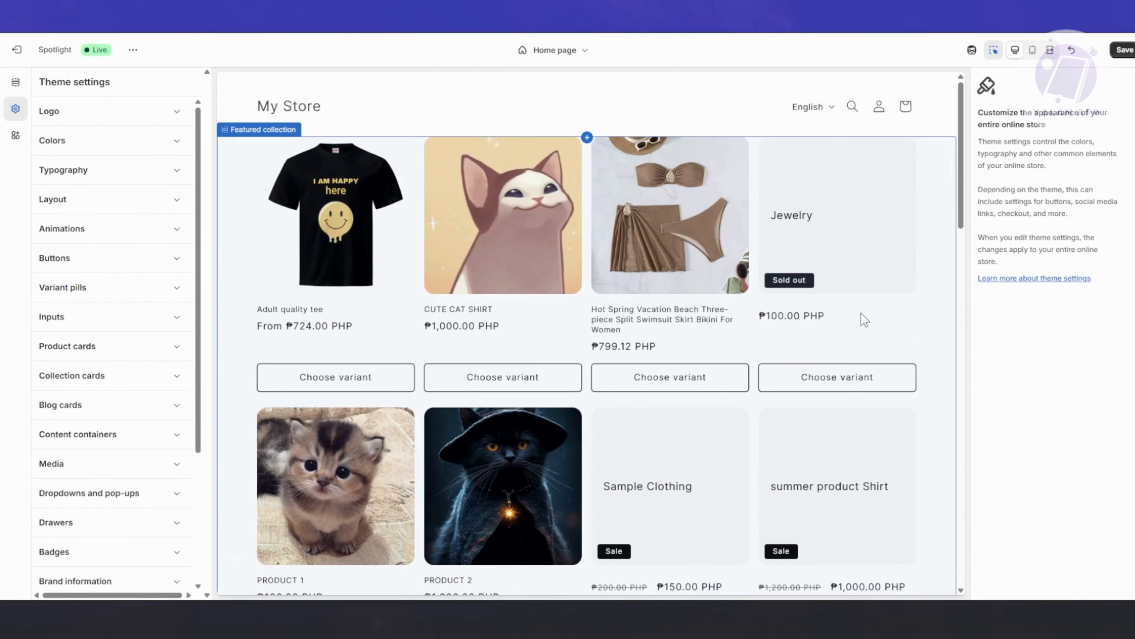
pyautogui.click(1121, 49)
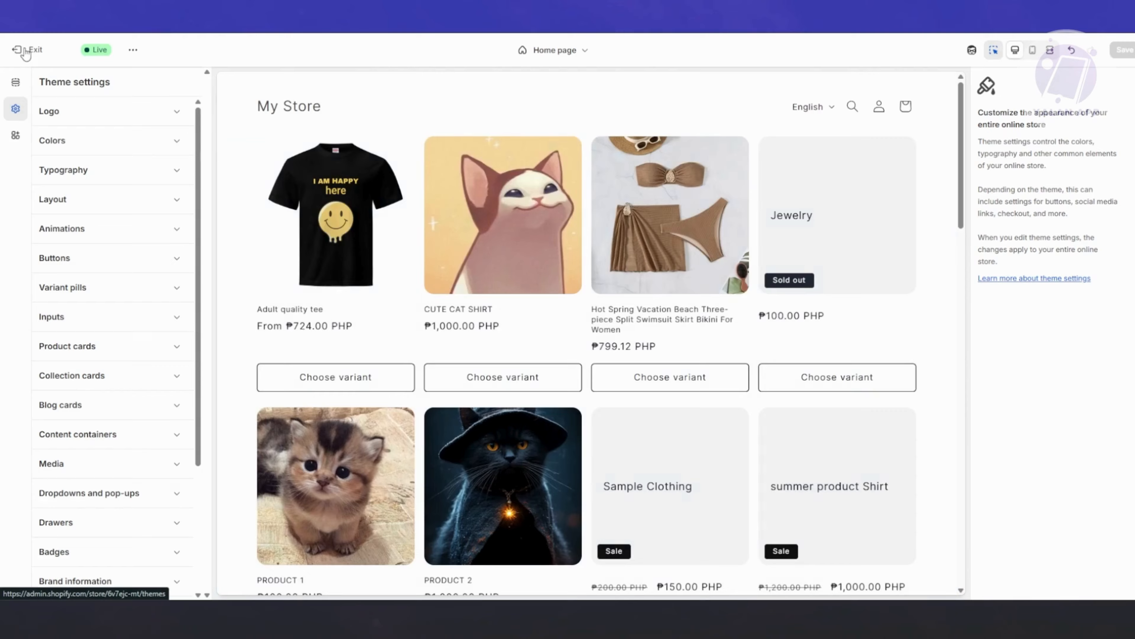
pyautogui.click(25, 50)
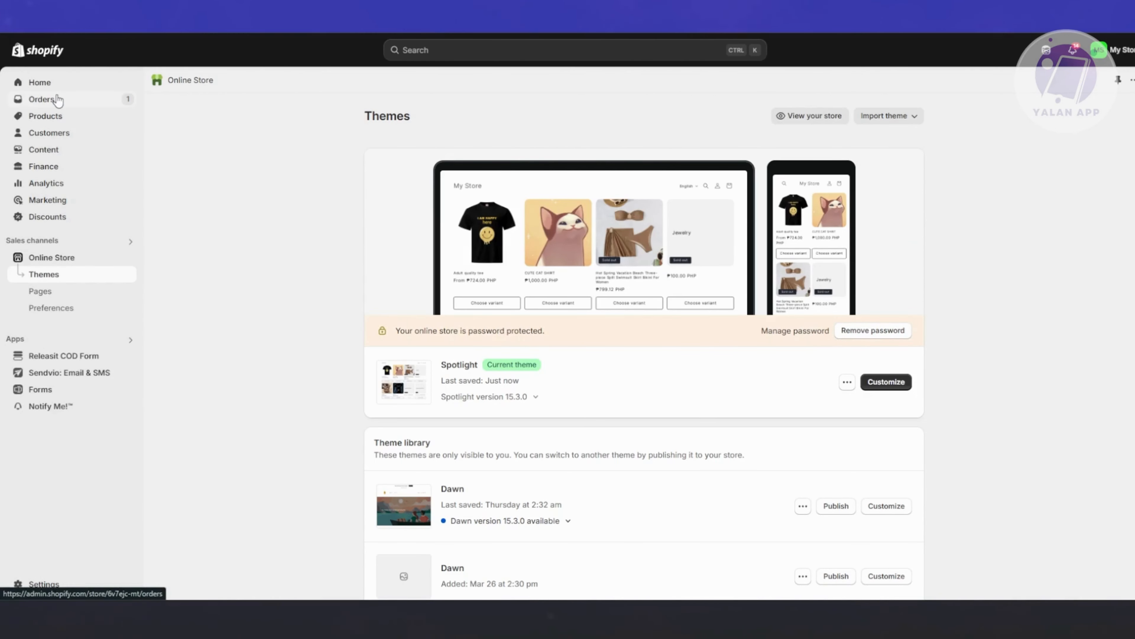
# Open the Hot Spring Vacation Beach swimsuit product from the store's products and examine its title.
pyautogui.click(62, 115)
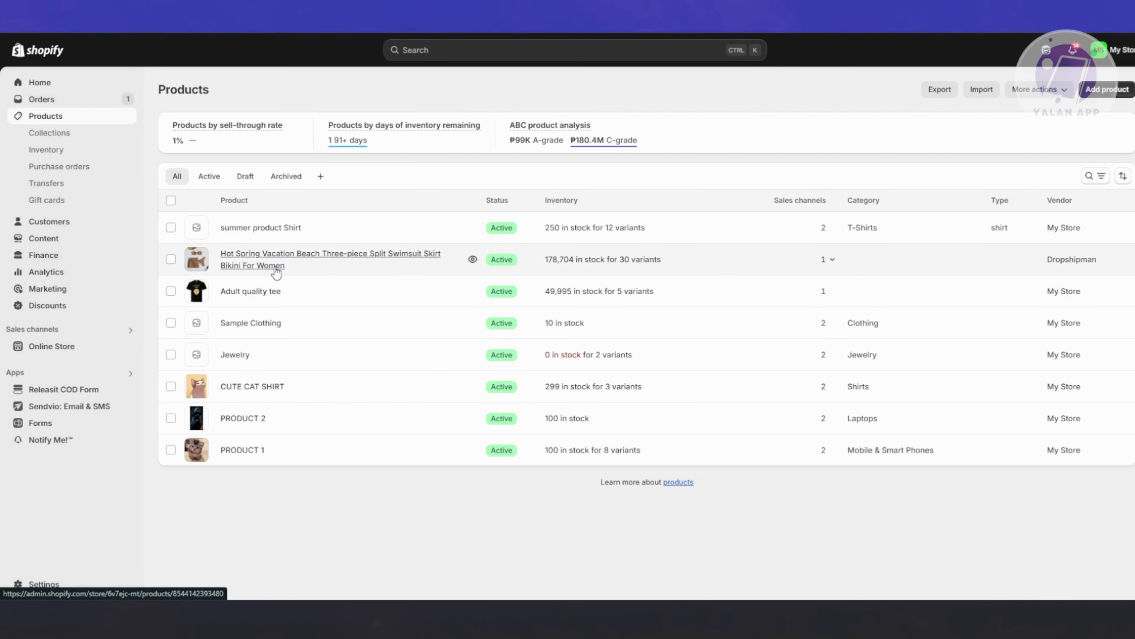
pyautogui.click(326, 258)
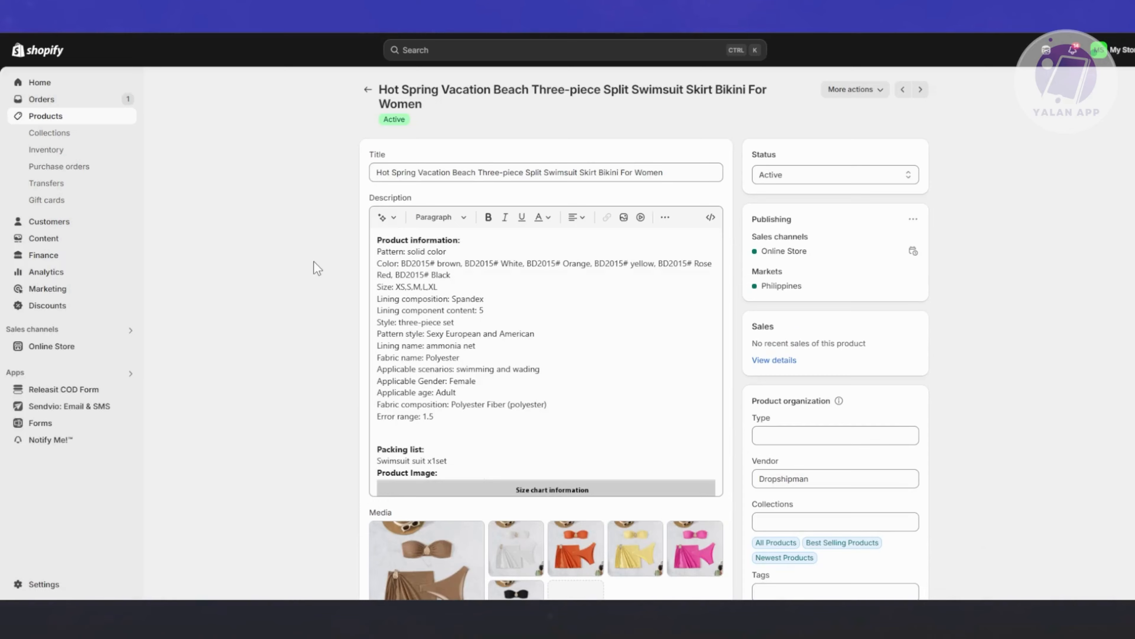
pyautogui.scroll(-4, 299, 255)
pyautogui.scroll(4, 237, 291)
pyautogui.moveTo(686, 174); pyautogui.dragTo(379, 139)
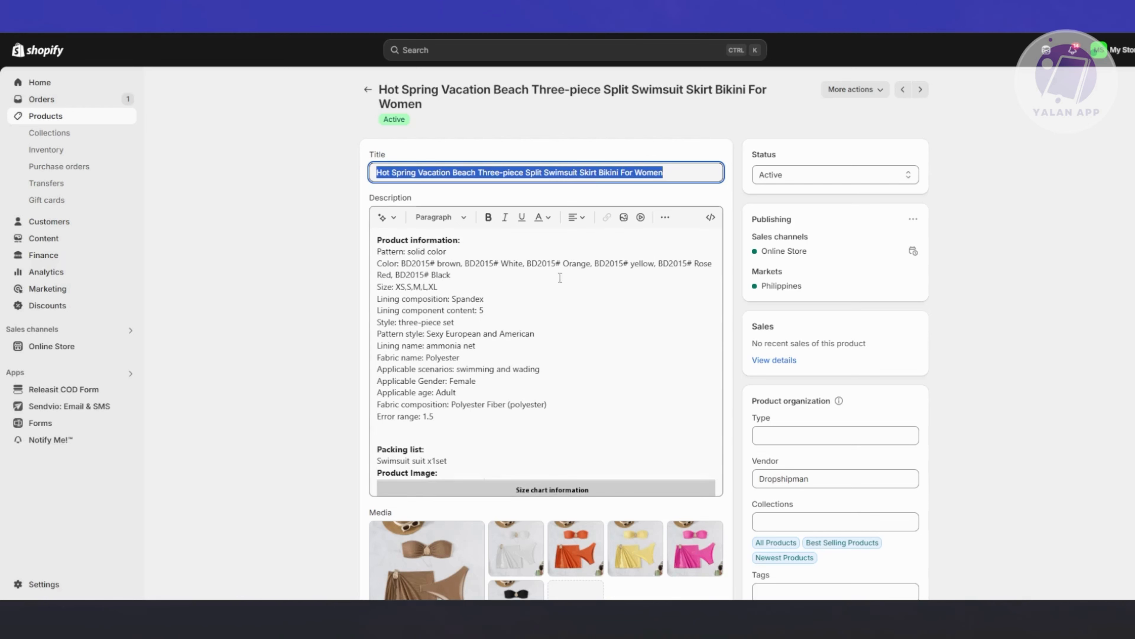
# Examine the swimsuit product's description, including its specification text, size chart and embedded product images.
pyautogui.moveTo(388, 249); pyautogui.dragTo(445, 264)
pyautogui.click(597, 340)
pyautogui.moveTo(520, 413); pyautogui.dragTo(376, 251)
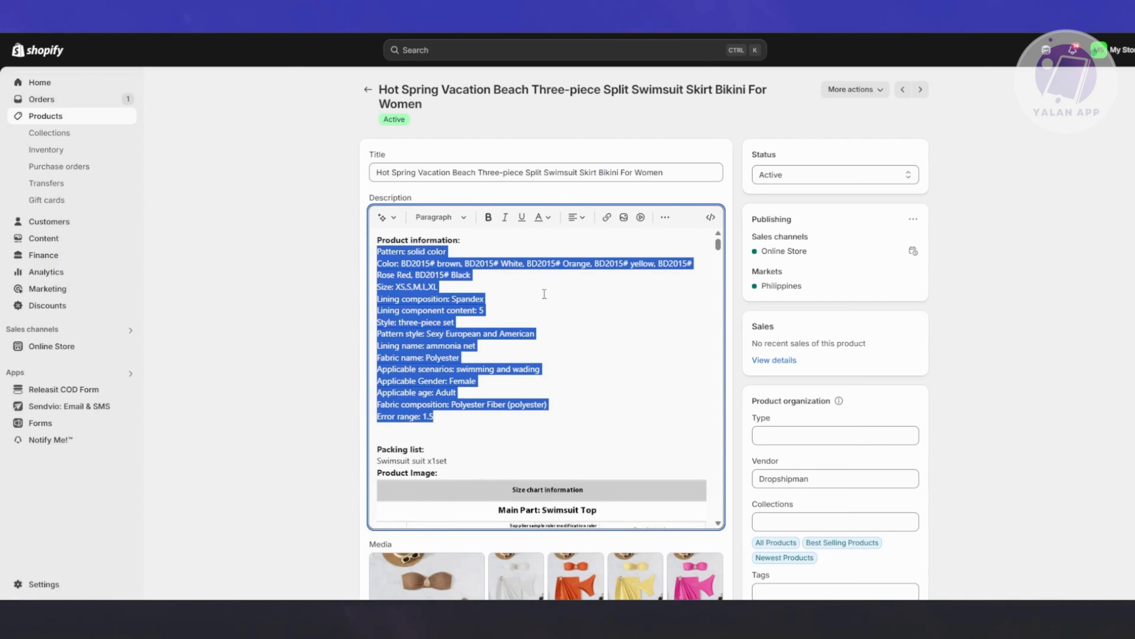
pyautogui.click(544, 293)
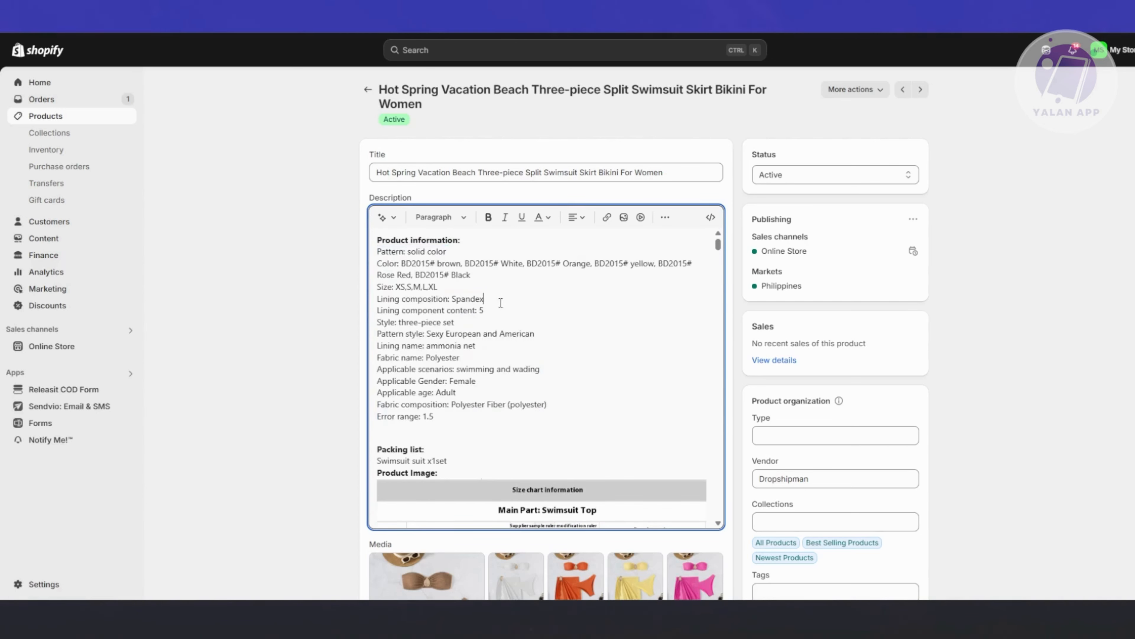
pyautogui.scroll(-10, 534, 320)
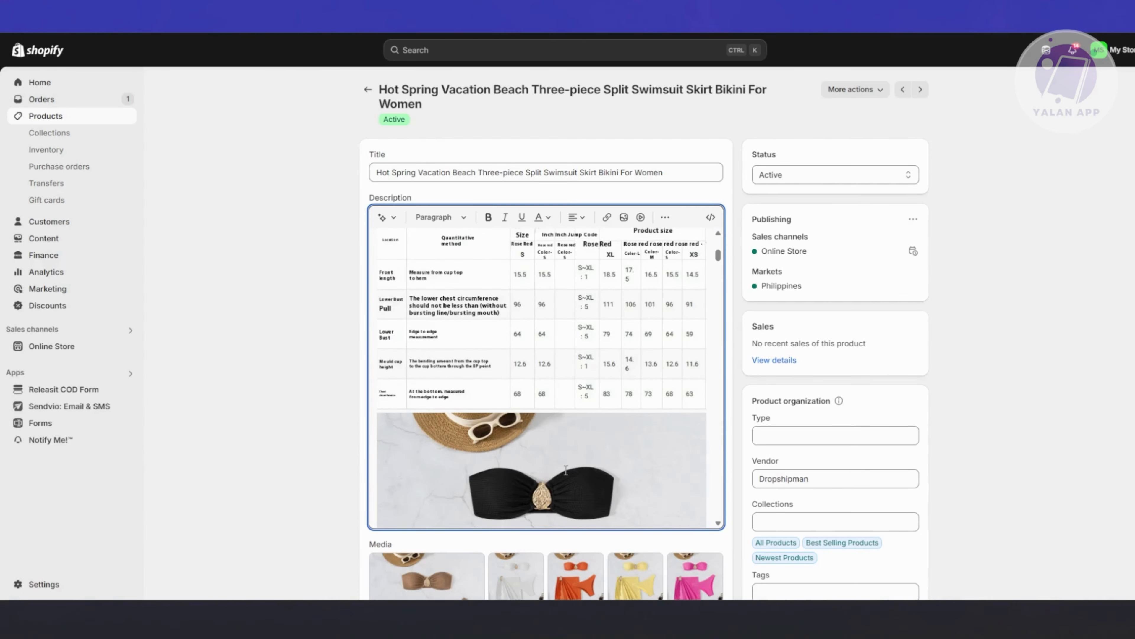
pyautogui.scroll(-5, 565, 469)
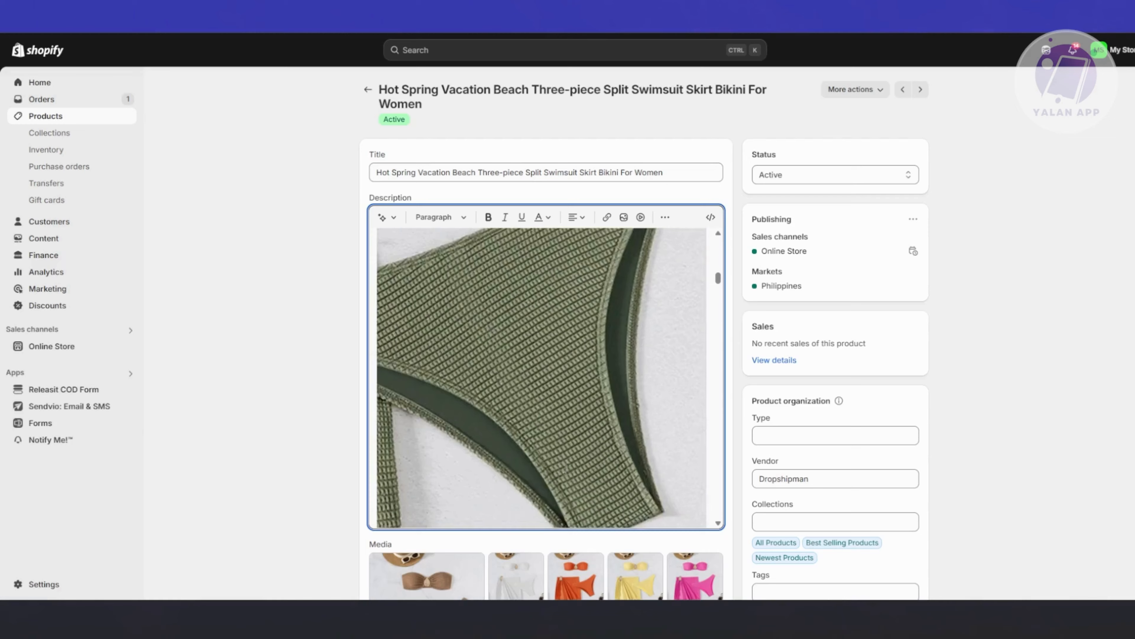
pyautogui.scroll(8, 567, 472)
pyautogui.scroll(-8, 569, 473)
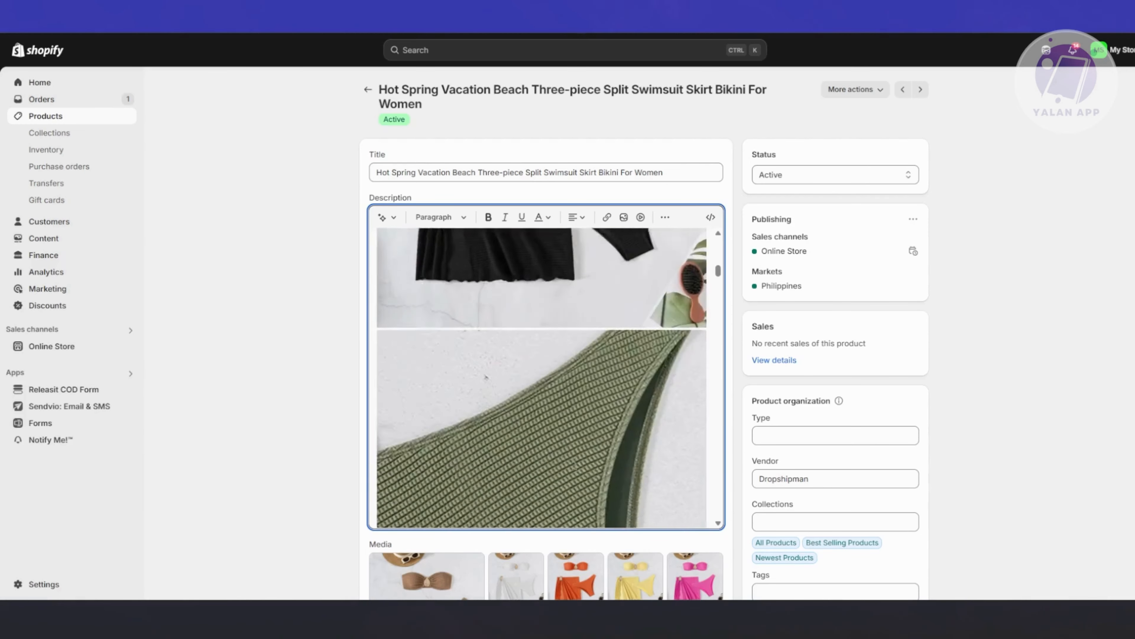
# Check the swimsuit product's media and the available product categories without assigning one.
pyautogui.scroll(-10, 259, 411)
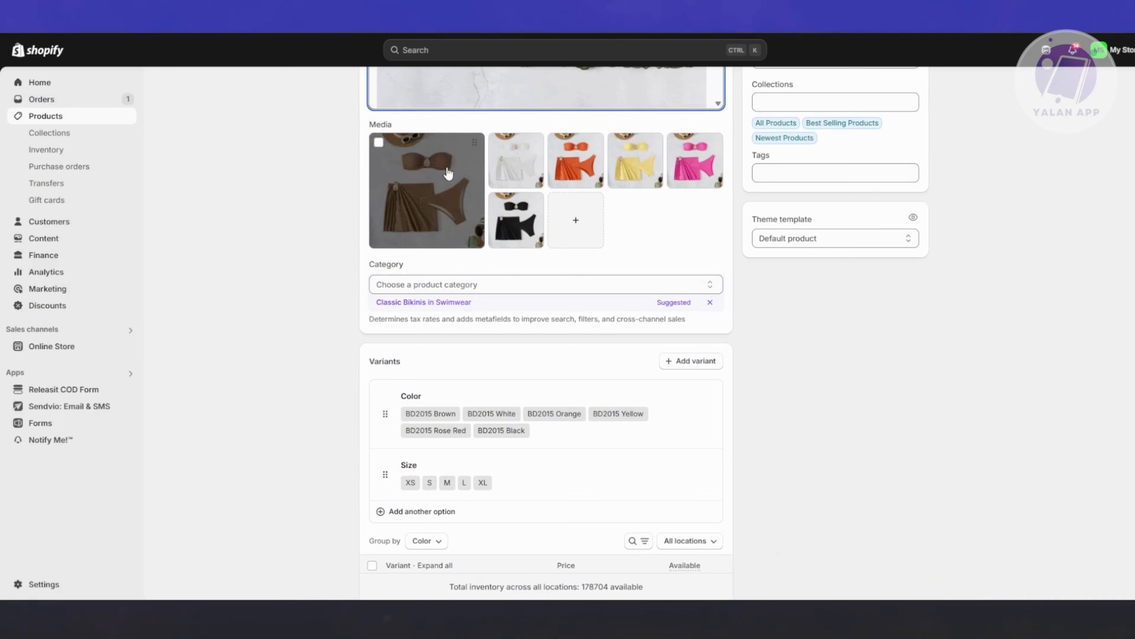
pyautogui.click(482, 290)
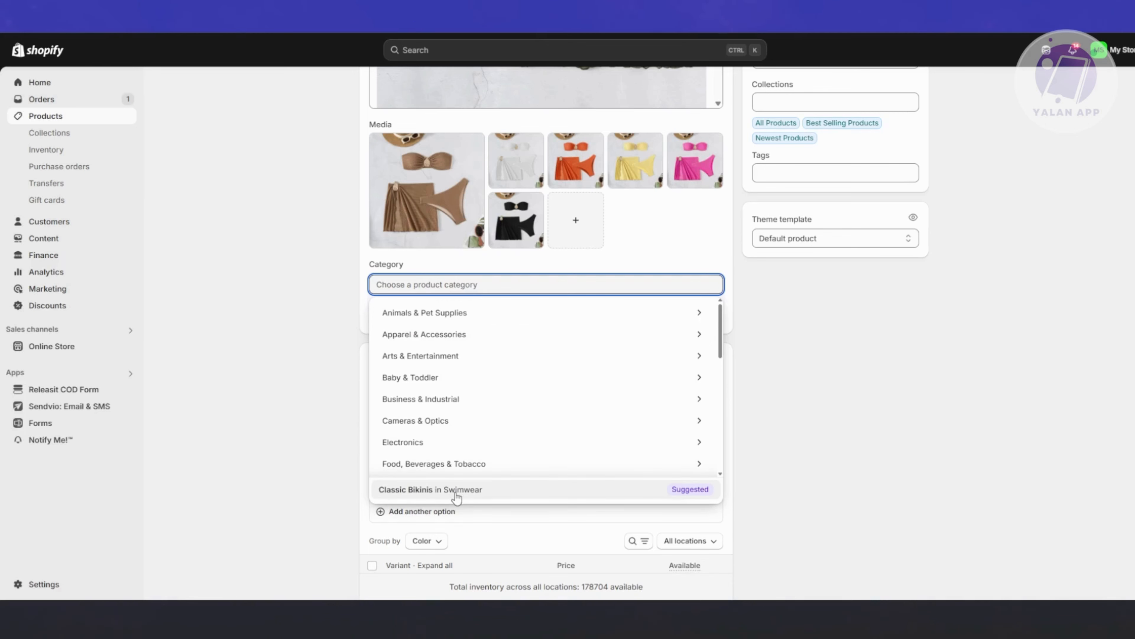
pyautogui.click(299, 446)
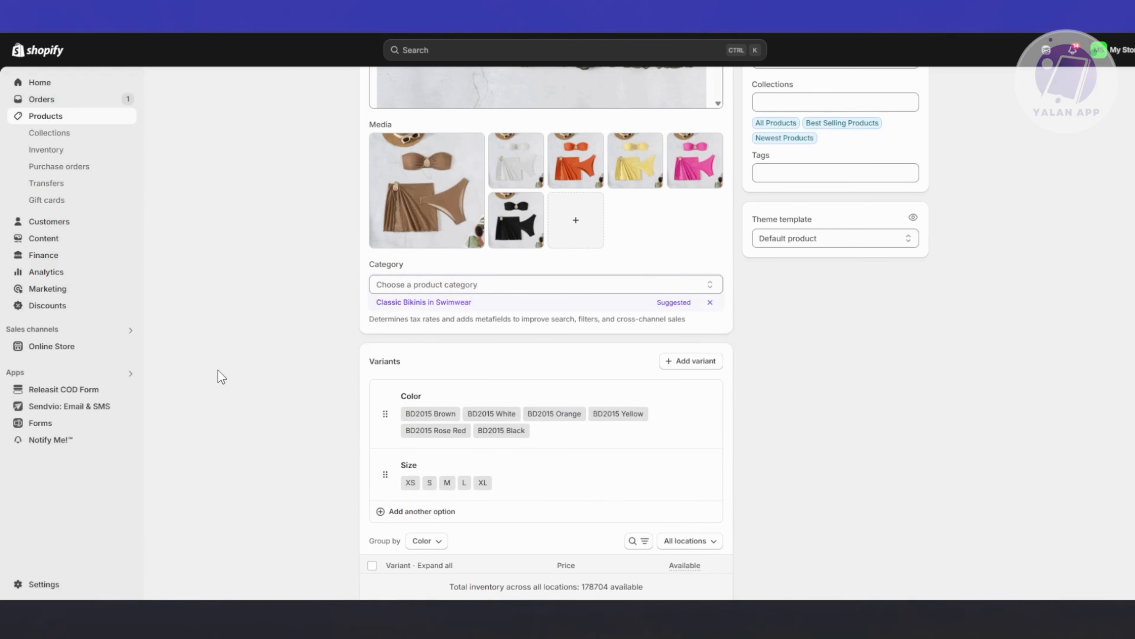
# Review the product's color and size variants with their prices, including the sizes grouped under BD2015 Brown.
pyautogui.scroll(-4, 219, 385)
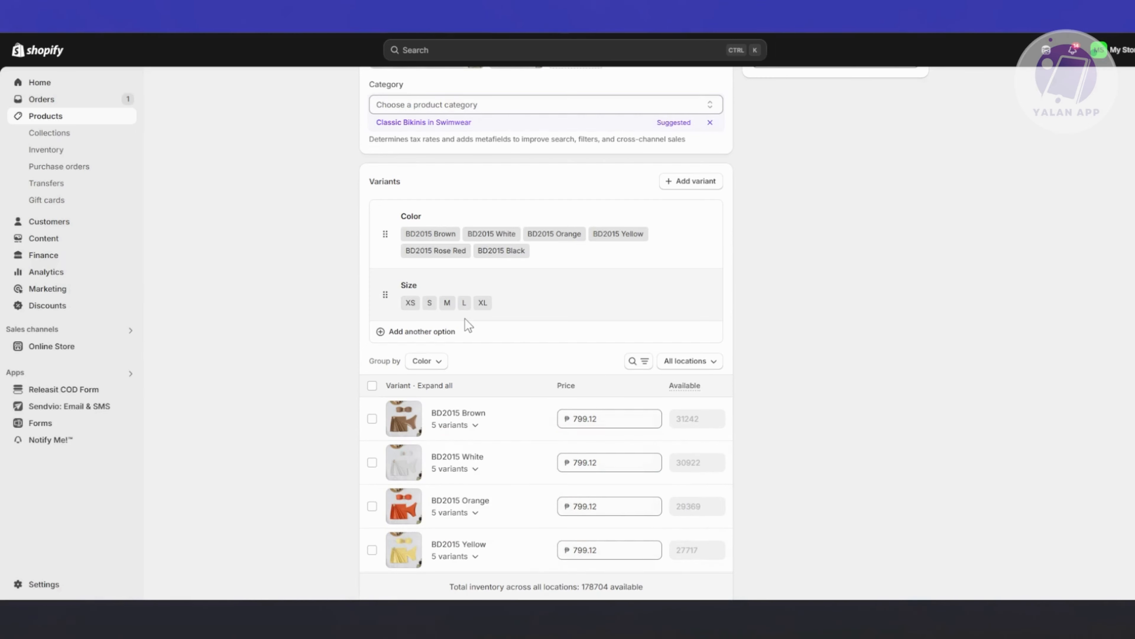
pyautogui.scroll(-5, 287, 413)
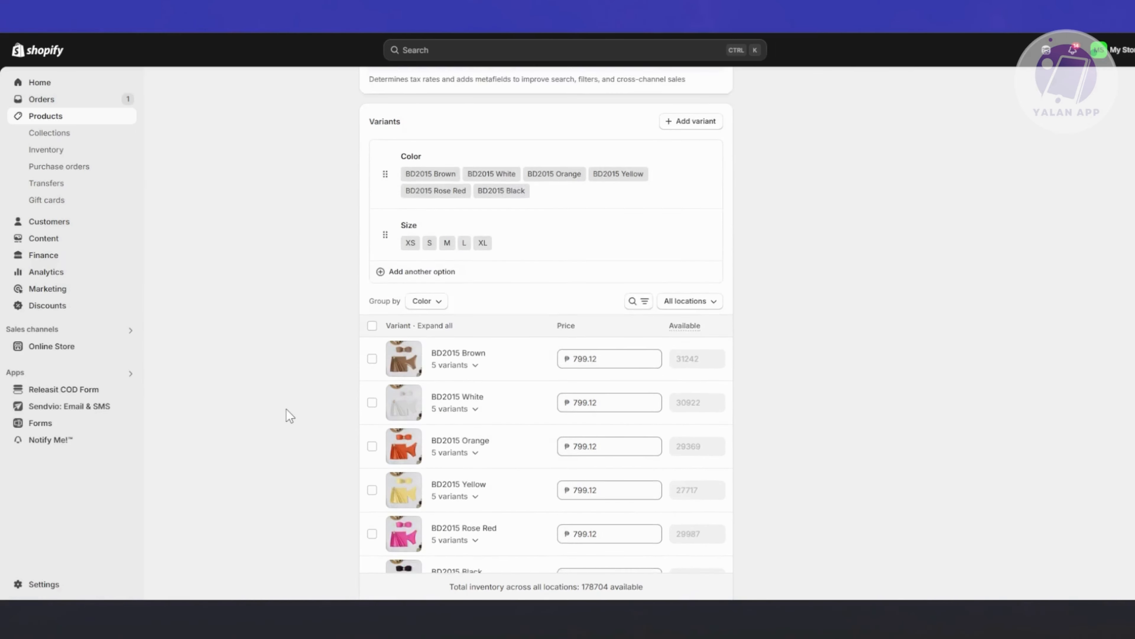
pyautogui.scroll(1, 314, 382)
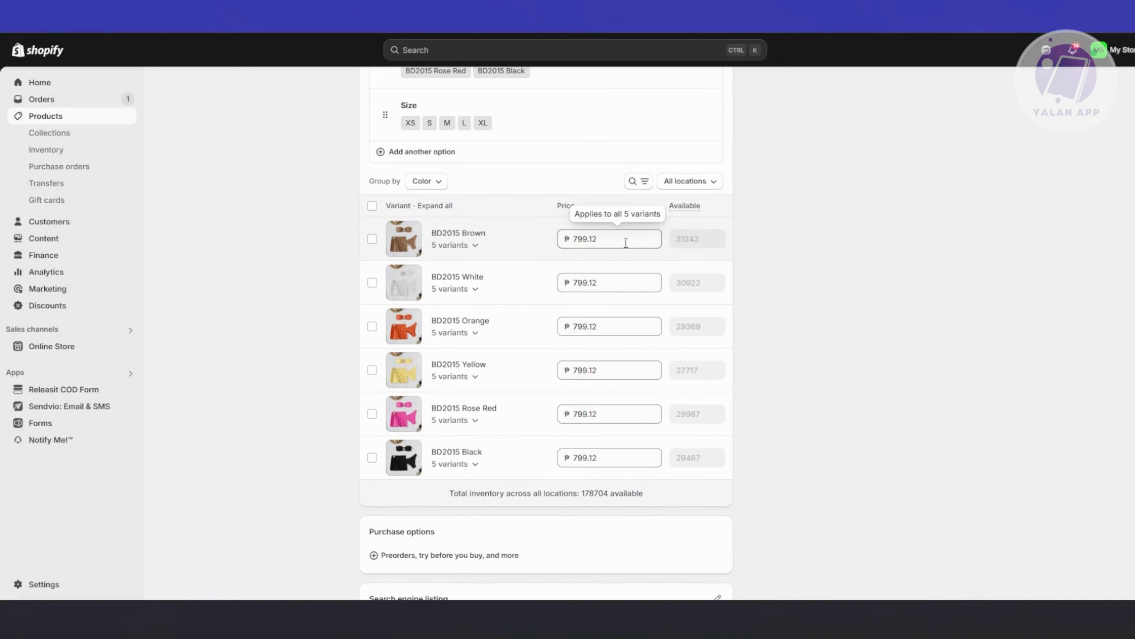
pyautogui.click(475, 246)
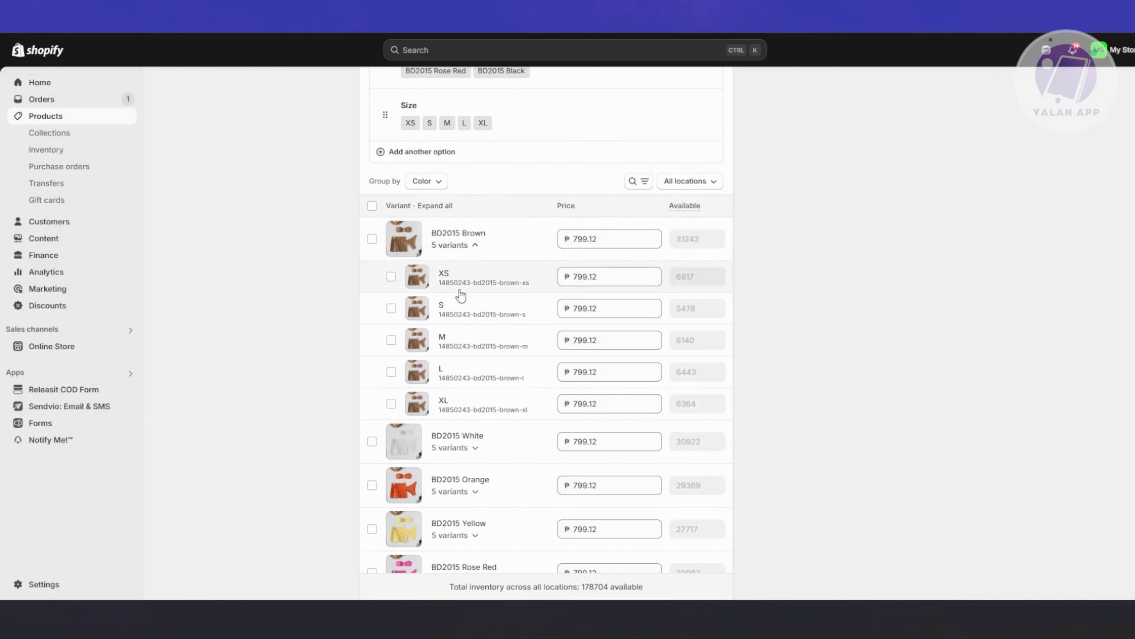
pyautogui.click(475, 245)
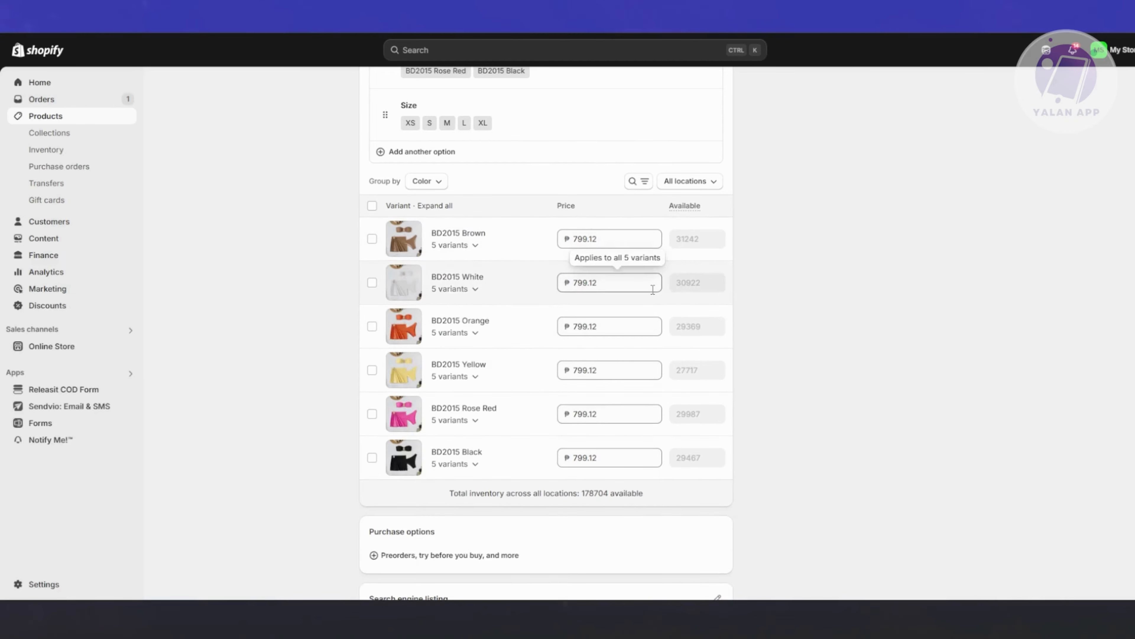
# Open the product's search engine listing for editing and examine its page title, meta description and URL handle.
pyautogui.scroll(-4, 890, 367)
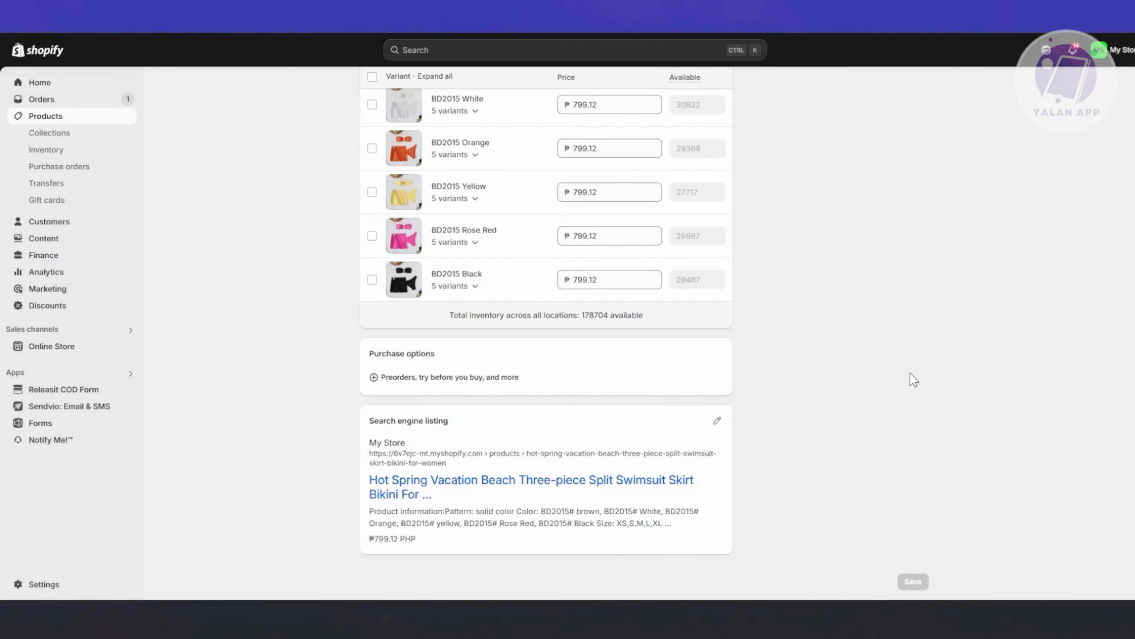
pyautogui.scroll(8, 917, 394)
pyautogui.scroll(-8, 923, 419)
pyautogui.moveTo(372, 415); pyautogui.dragTo(488, 420)
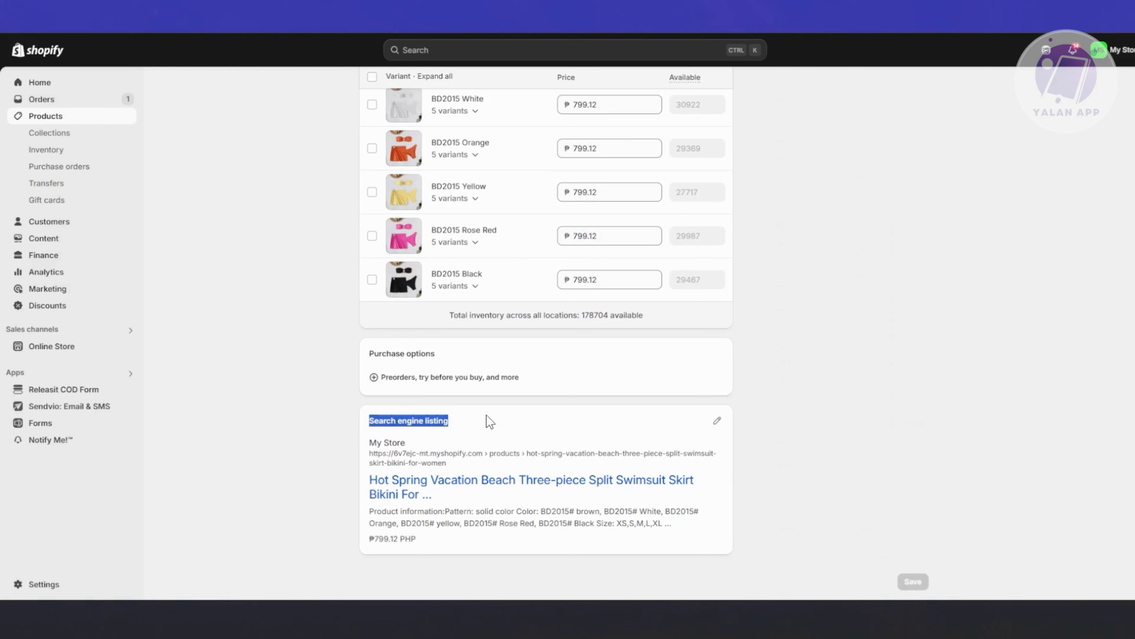
pyautogui.click(716, 429)
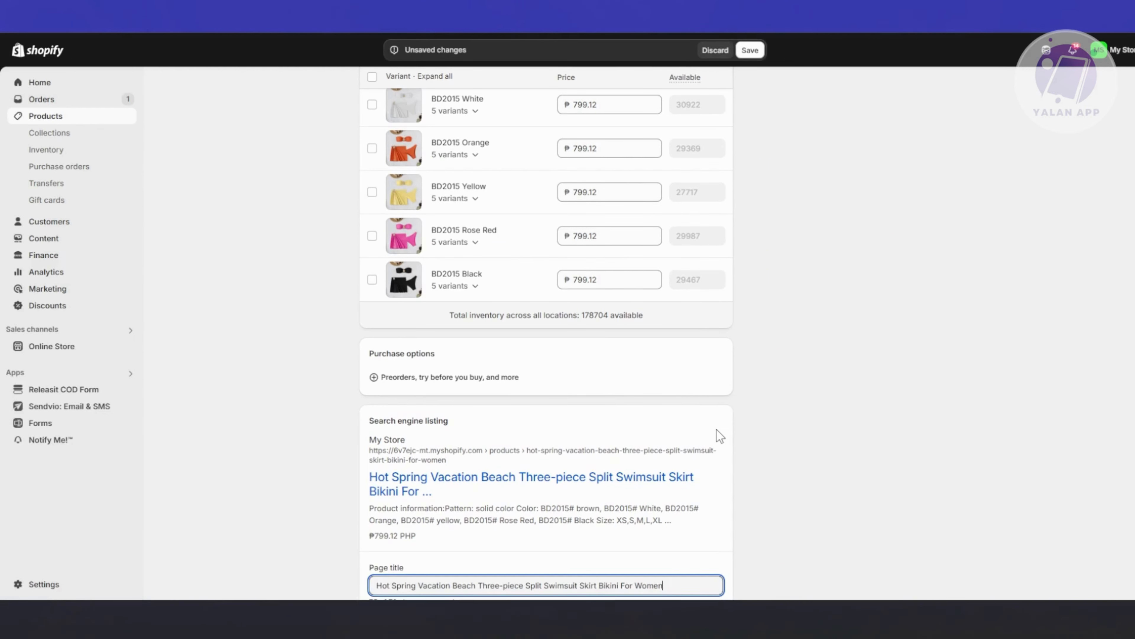
pyautogui.scroll(-5, 818, 499)
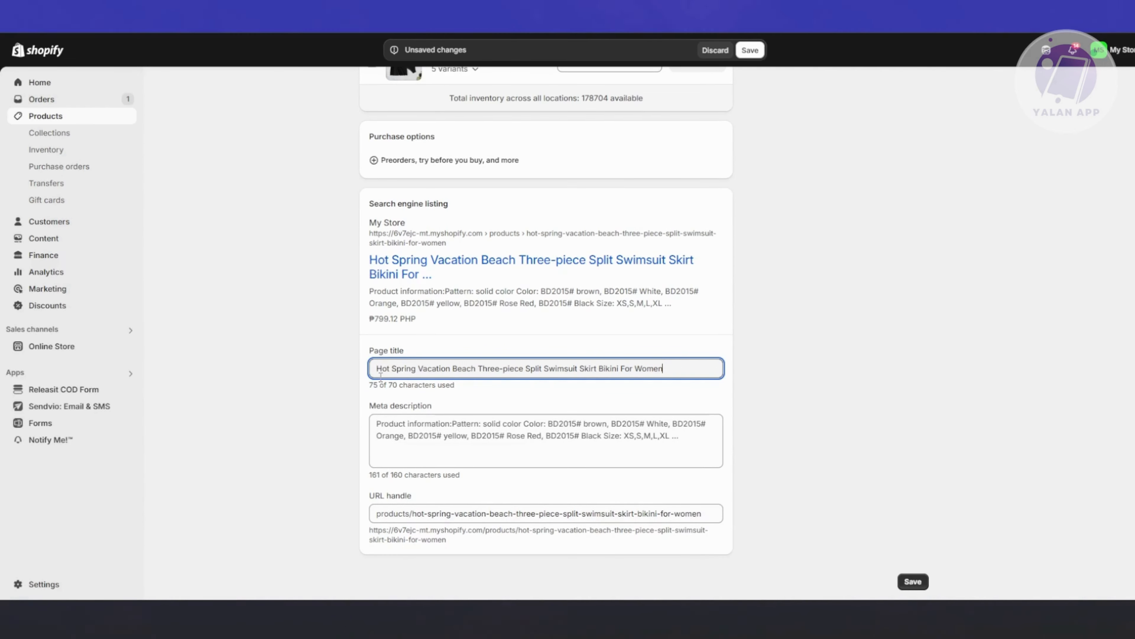
pyautogui.moveTo(381, 369); pyautogui.dragTo(744, 398)
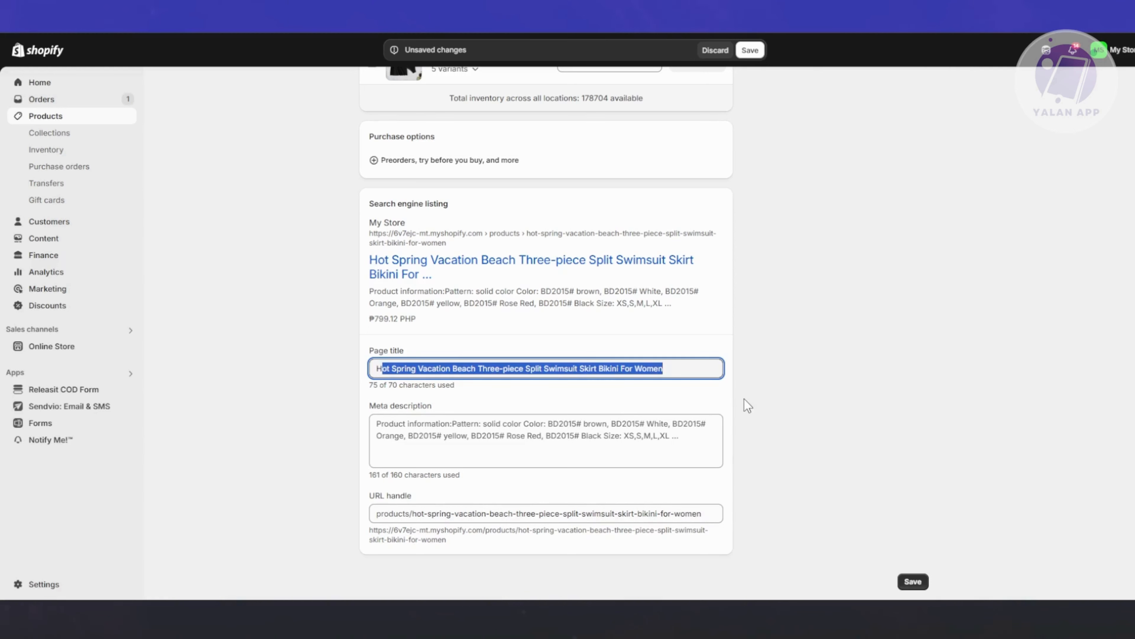
pyautogui.click(696, 373)
pyautogui.click(849, 346)
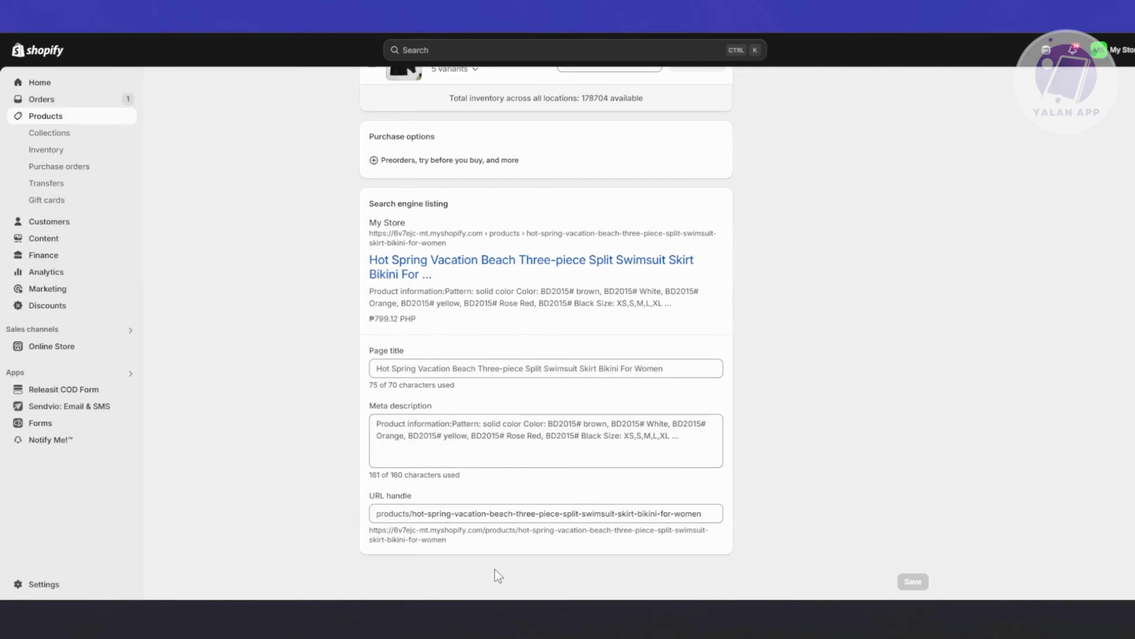
# Compare the main product details with the page title in the search engine listing.
pyautogui.scroll(20, 812, 441)
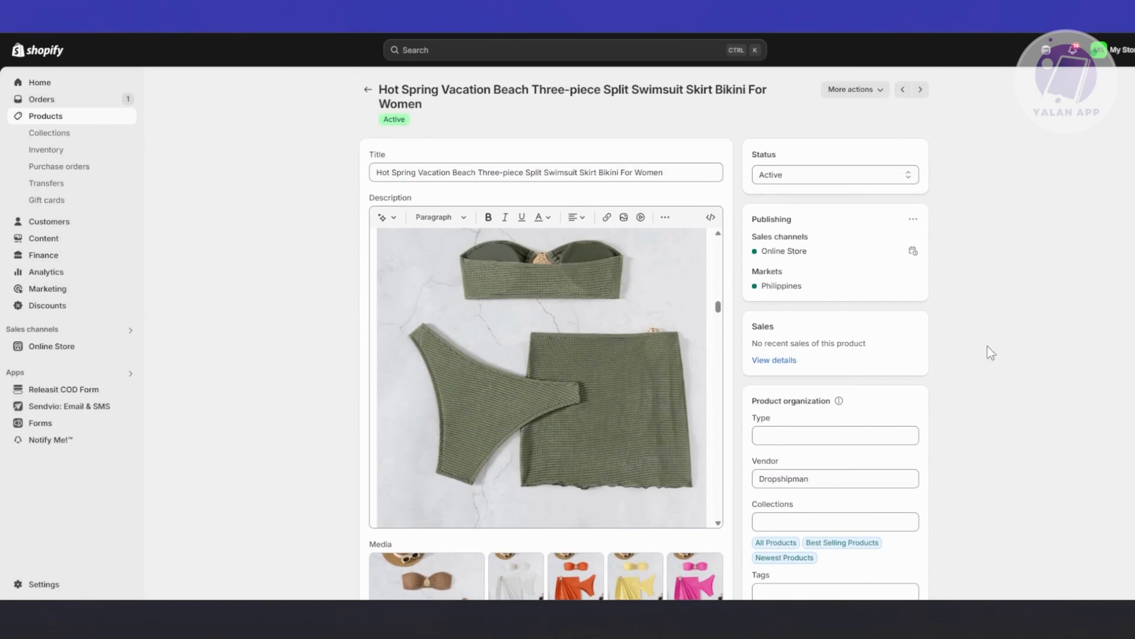
pyautogui.scroll(-20, 953, 340)
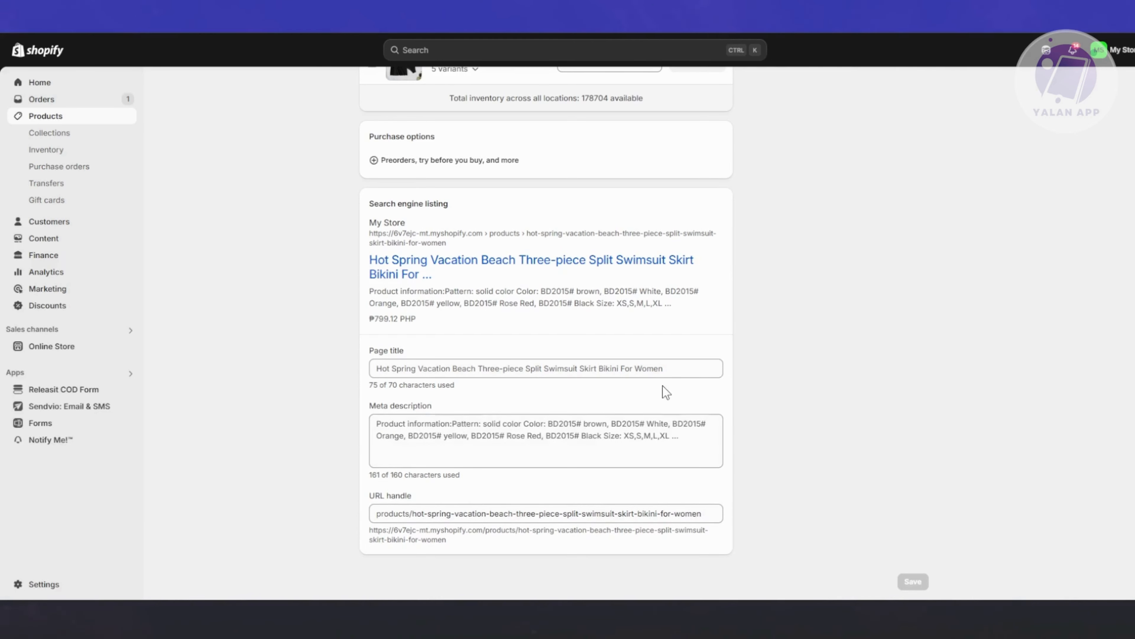
pyautogui.moveTo(700, 360); pyautogui.dragTo(335, 347)
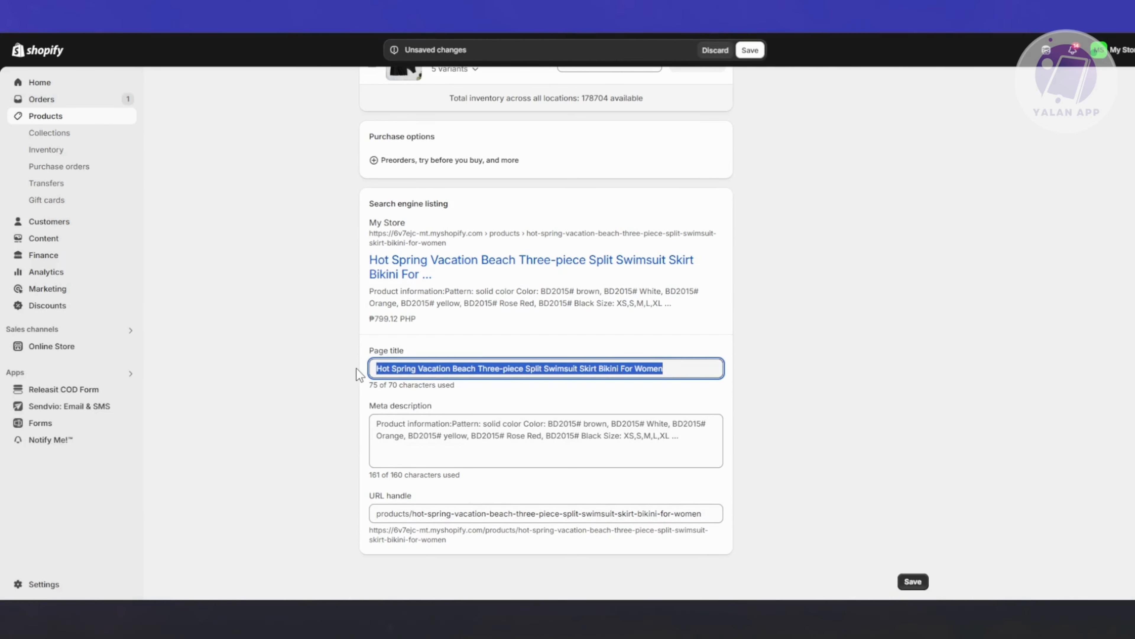
pyautogui.click(337, 372)
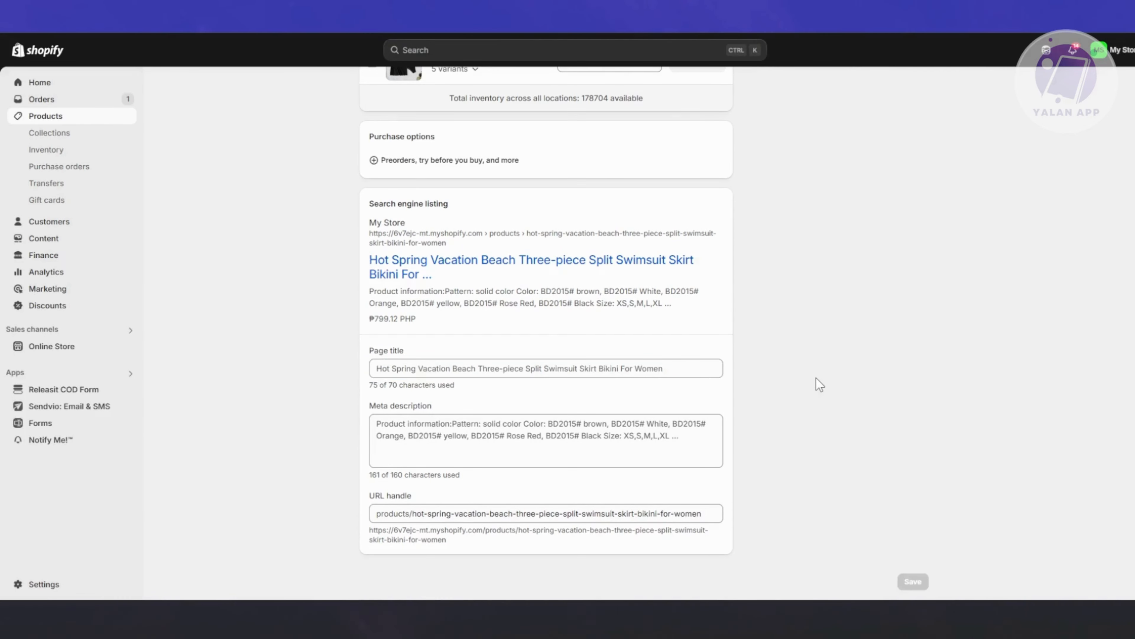
# Leave the swimsuit product's details and return to the full product list.
pyautogui.scroll(20, 581, 334)
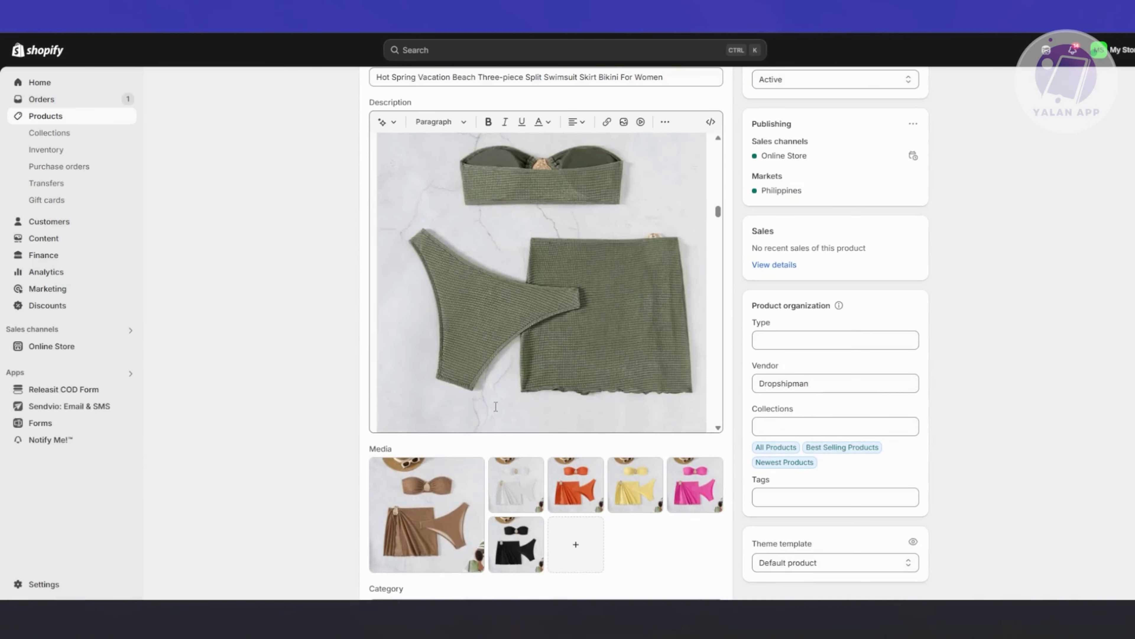
pyautogui.scroll(10, 496, 406)
pyautogui.scroll(3, 274, 386)
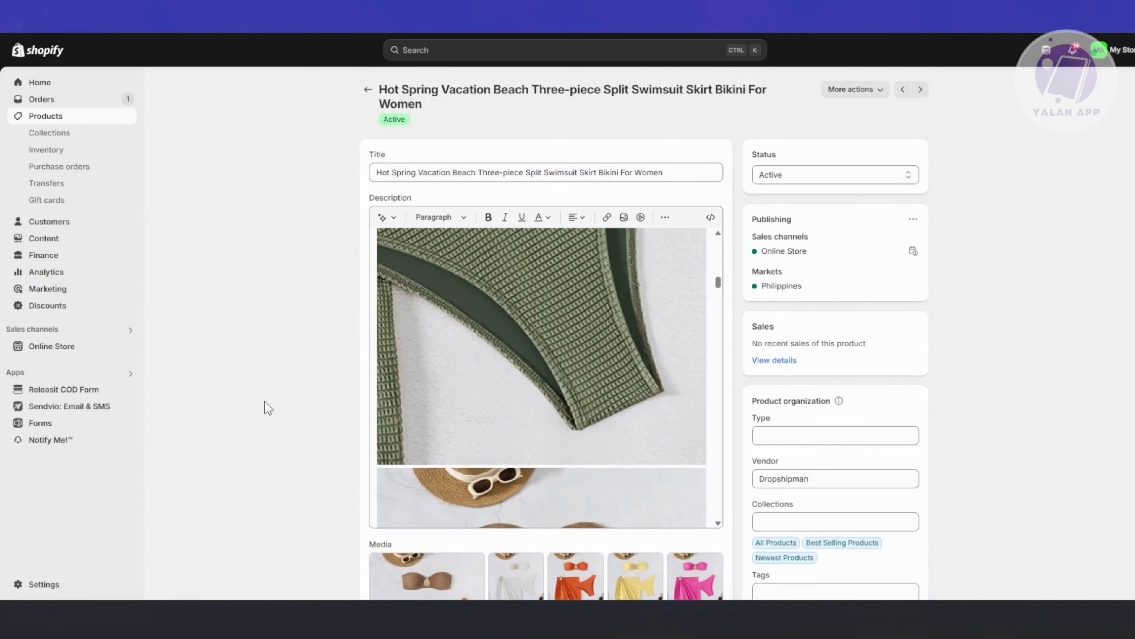
pyautogui.click(368, 92)
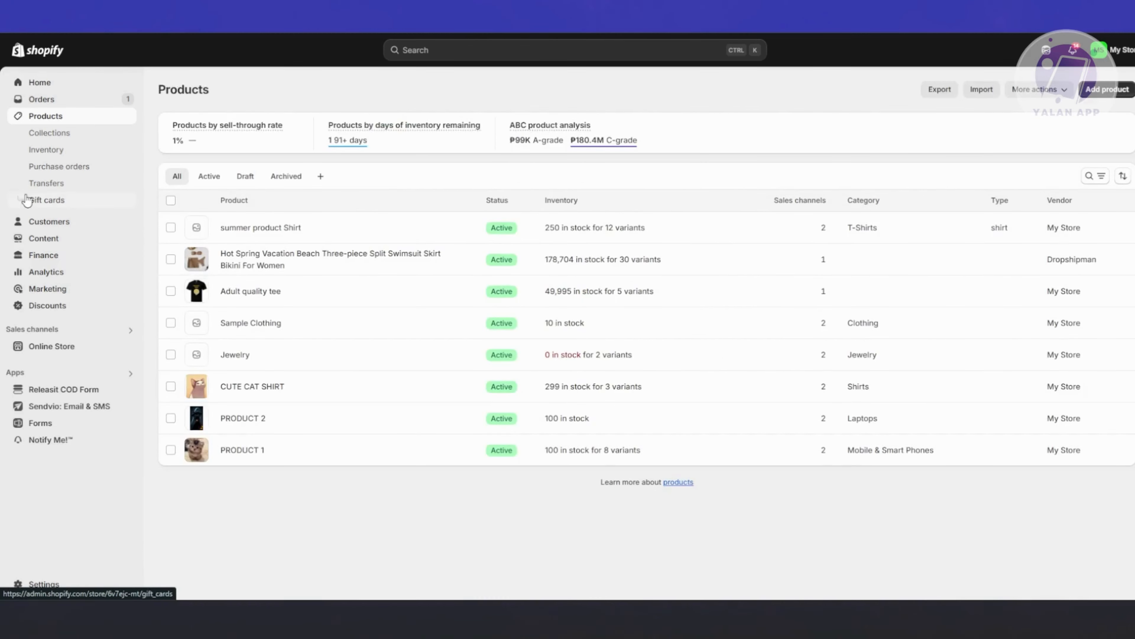